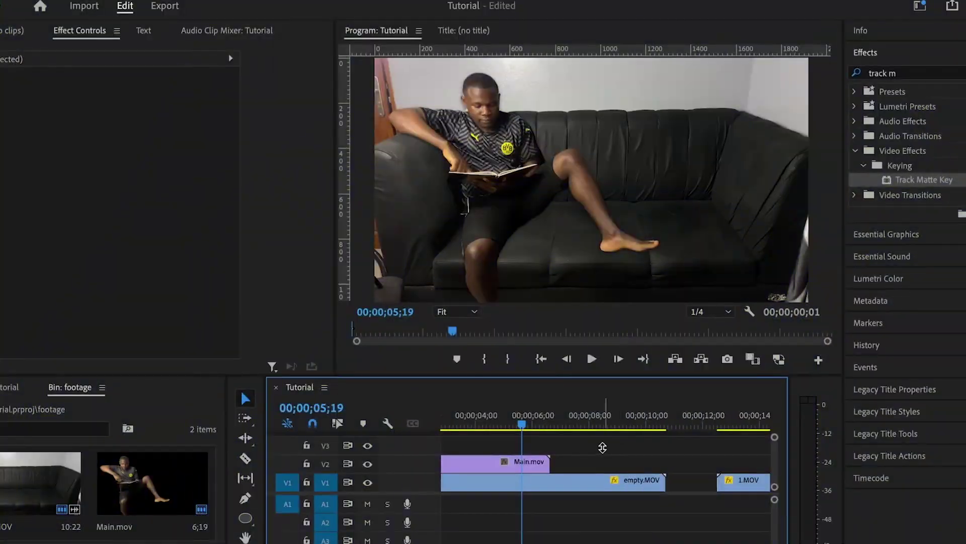
- Split the Main.mov and empty.MOV clips at 00;00;05;00
click(741, 481)
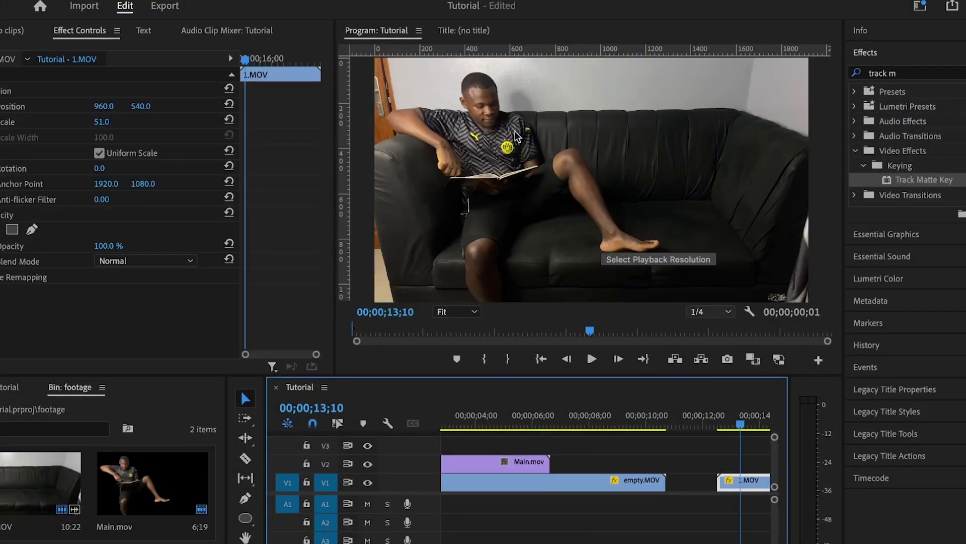
click(582, 481)
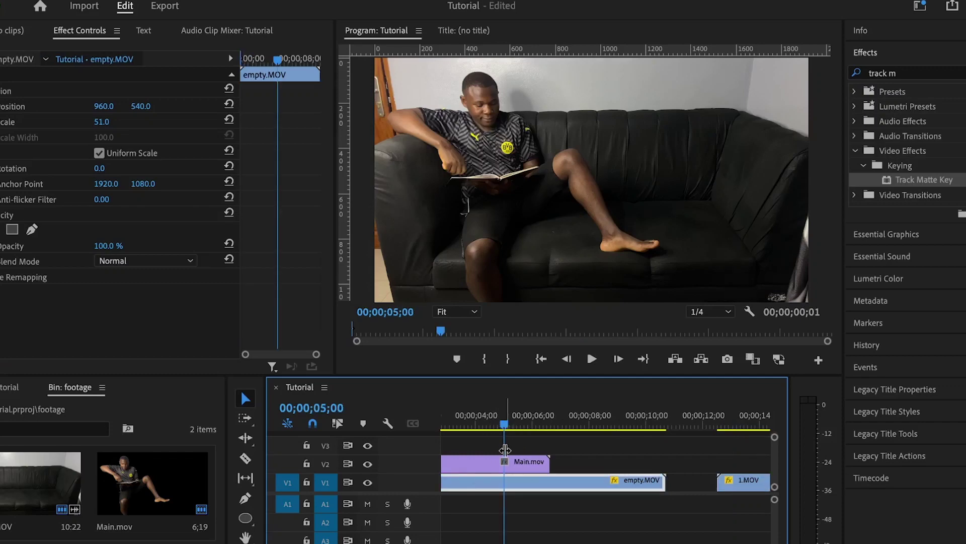
click(529, 459)
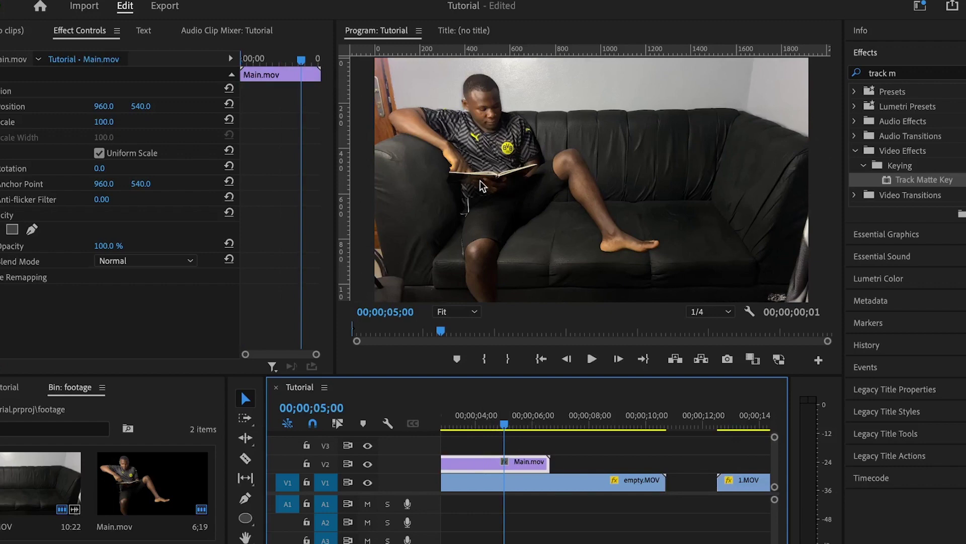
key(c)
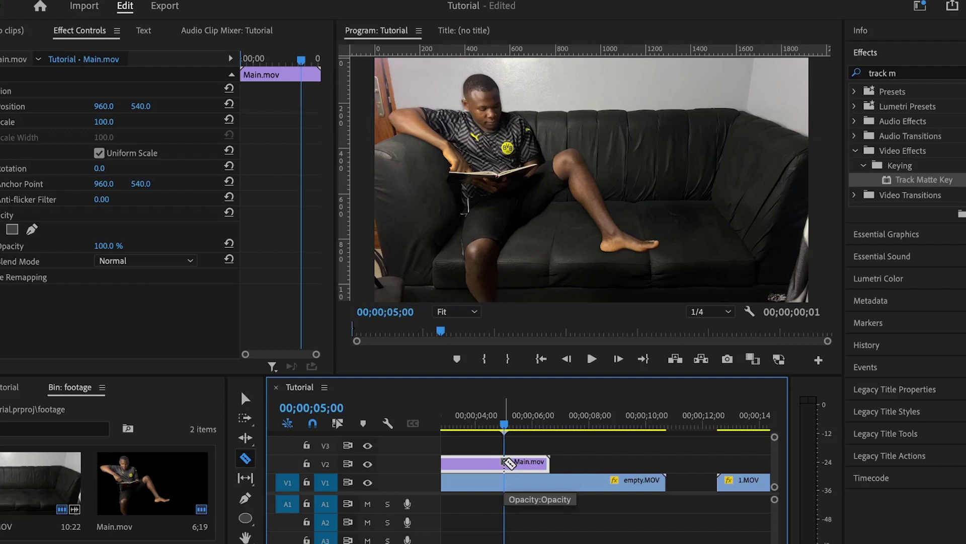
shift+click(504, 463)
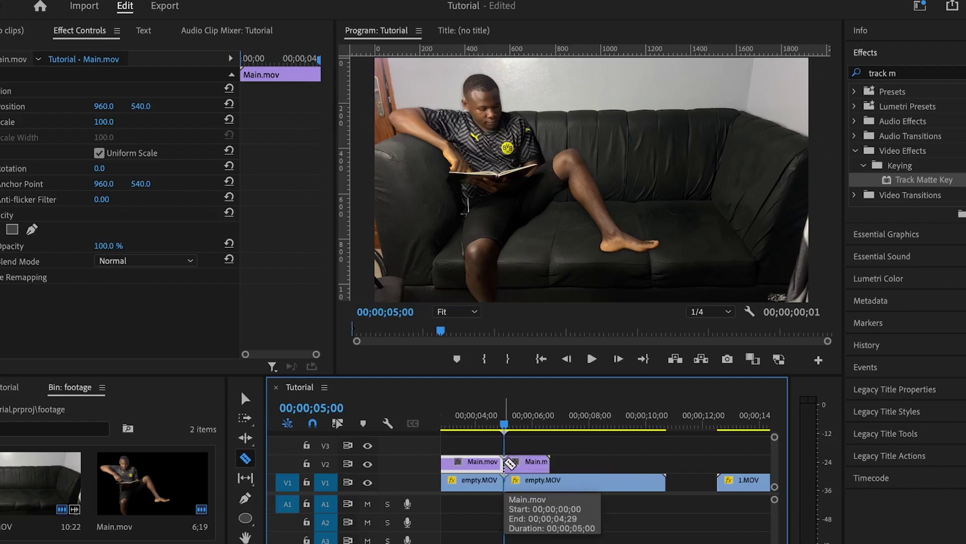
- Draw a large ellipse over the seated man at 00;00;05;00 and reshape its right-hand curve with the Pen tool
click(245, 517)
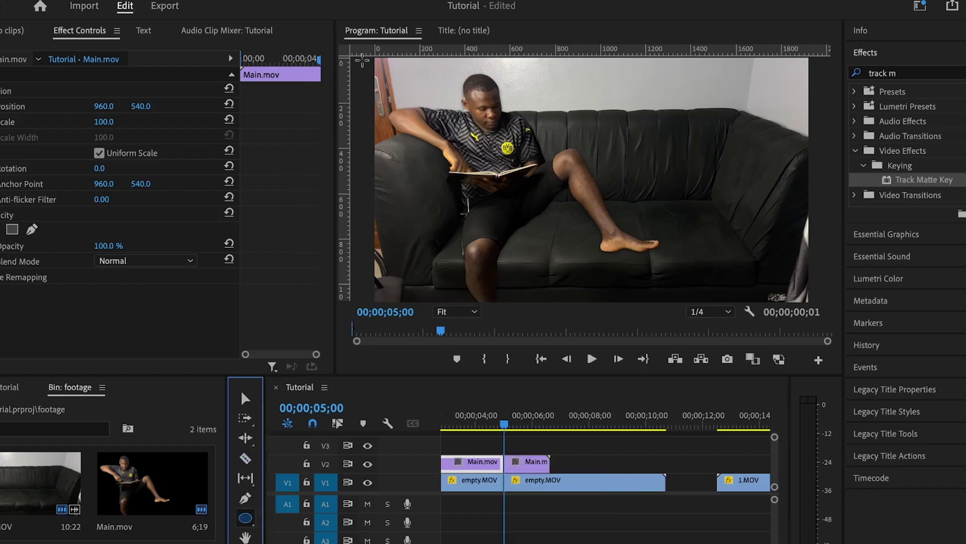
drag(363, 60, 674, 314)
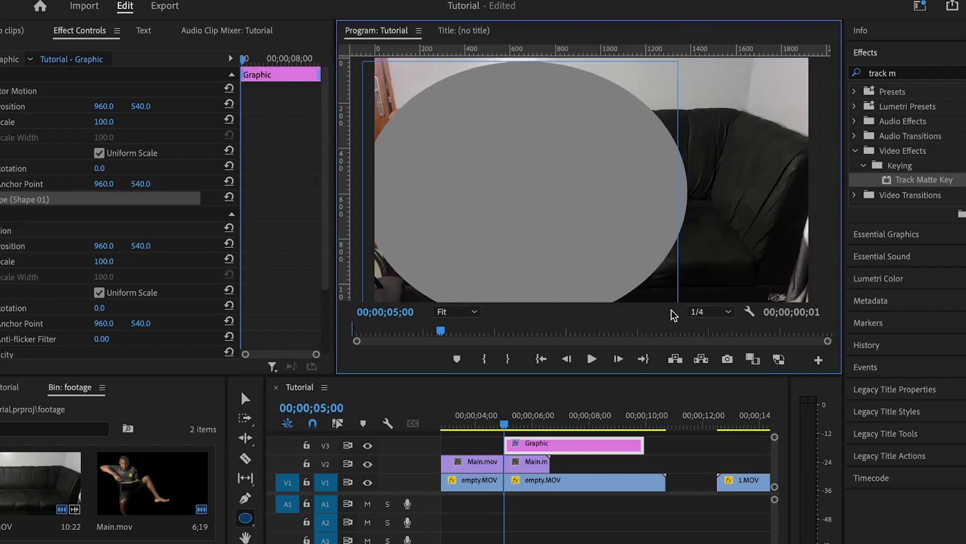
key(p)
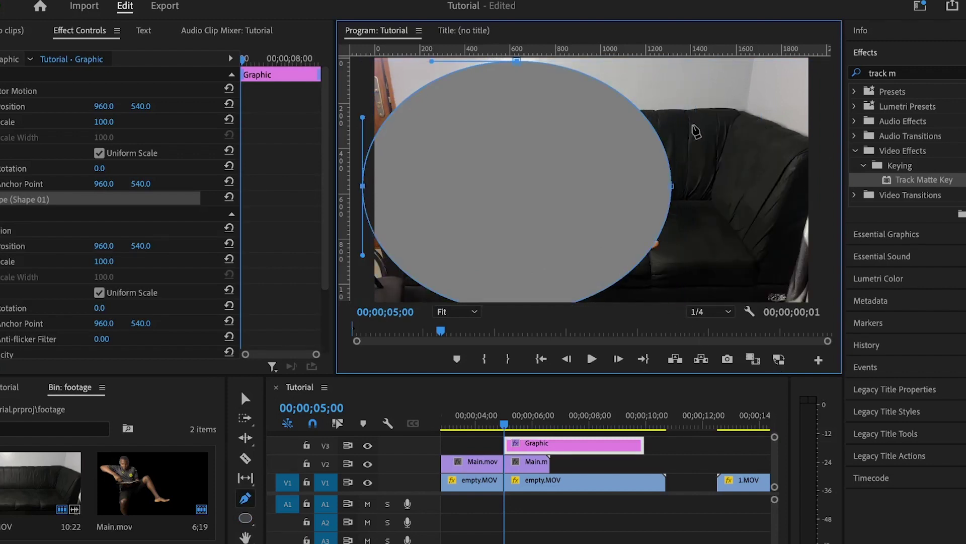
click(673, 188)
drag(679, 274, 683, 276)
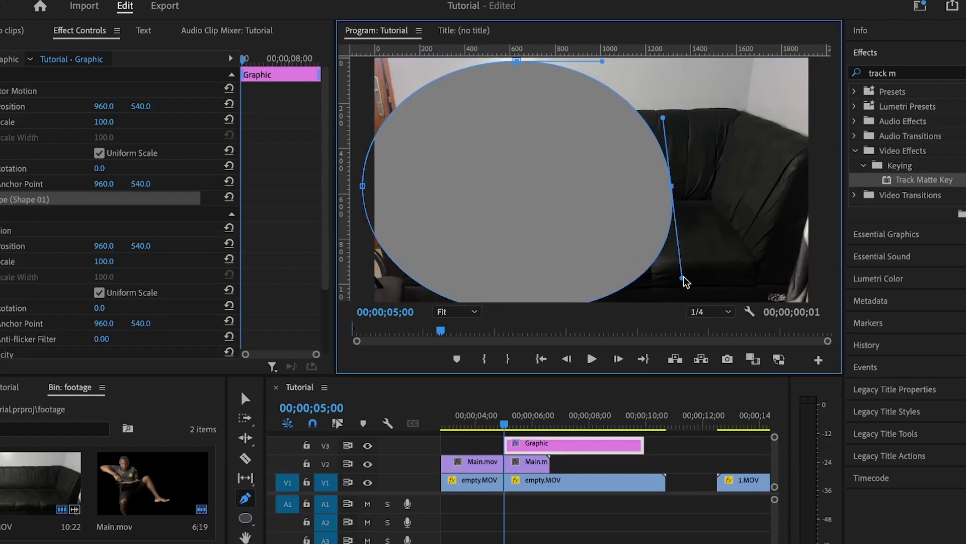
- Trim the graphic clip to end with Main.mov and move its vector anchor point to the ellipse's center, about 649.8, 603.6
key(v)
drag(637, 443, 544, 443)
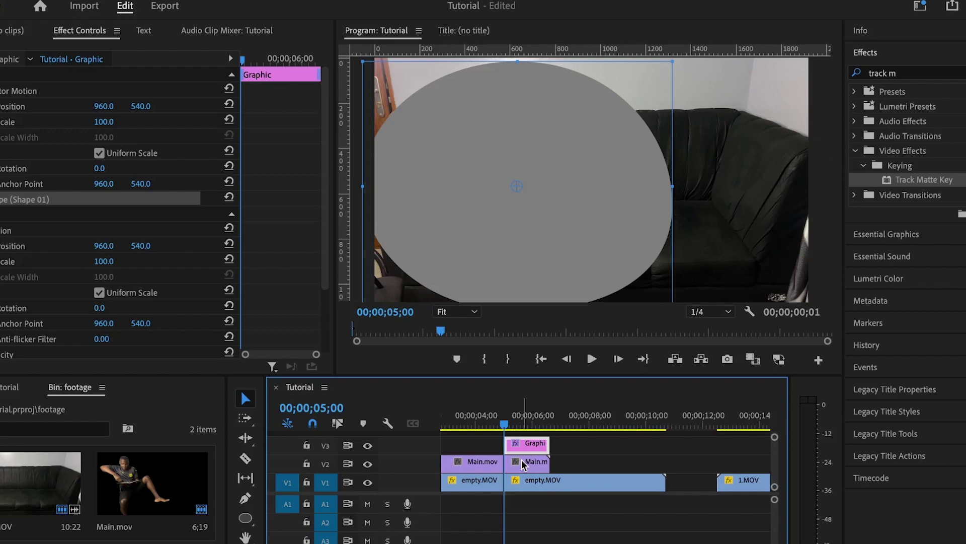
click(60, 182)
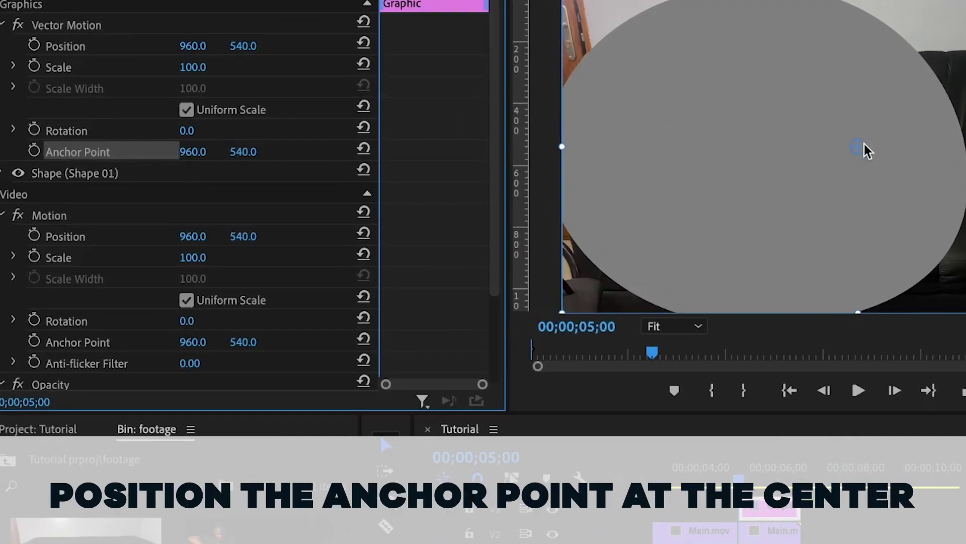
drag(859, 145, 762, 156)
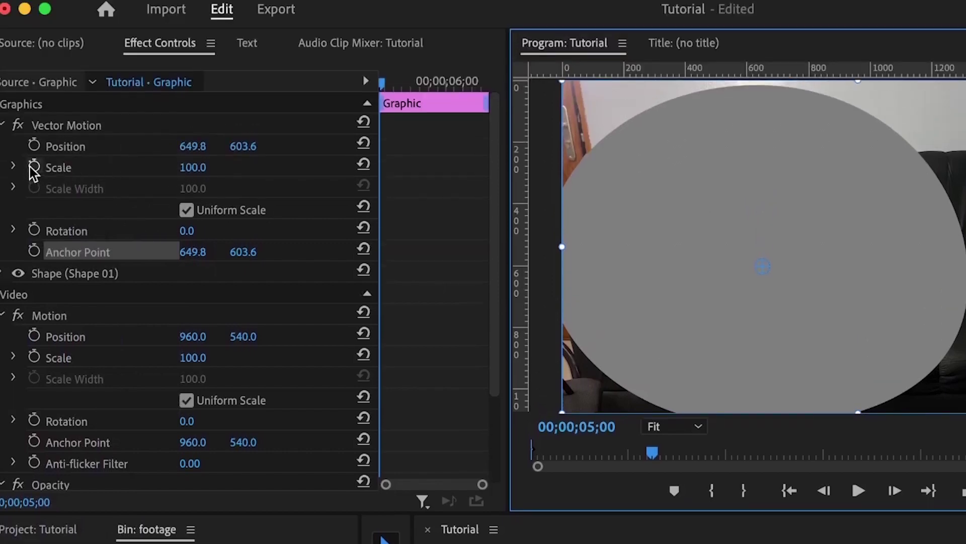
- Keyframe the graphic's Vector Motion scale from 0 at 00;00;05;00 to 100 at 00;00;06;17
click(34, 167)
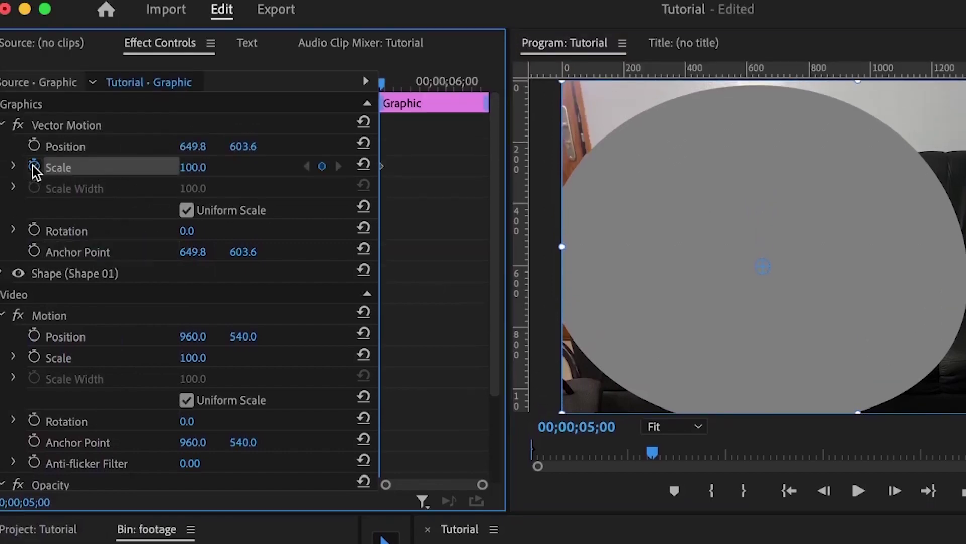
drag(447, 80, 487, 84)
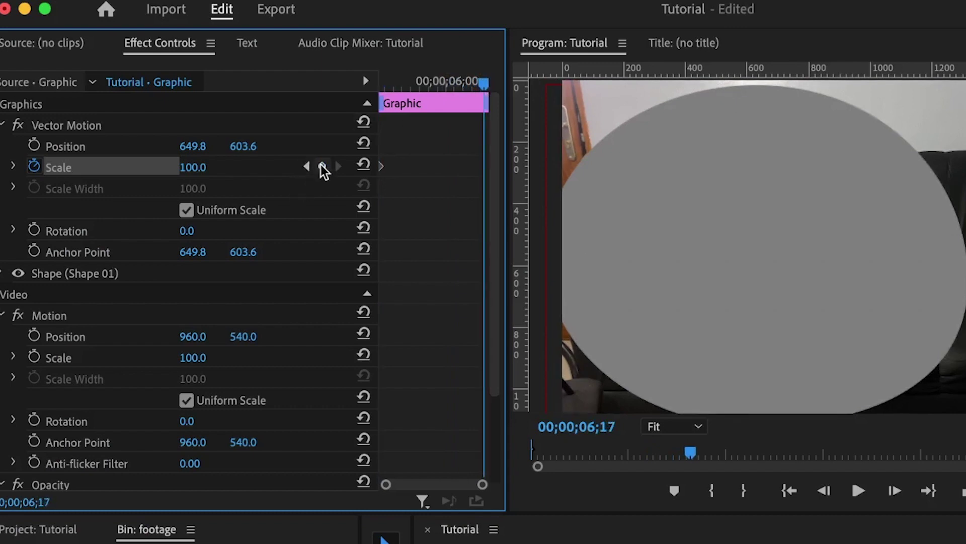
click(324, 168)
key(Up)
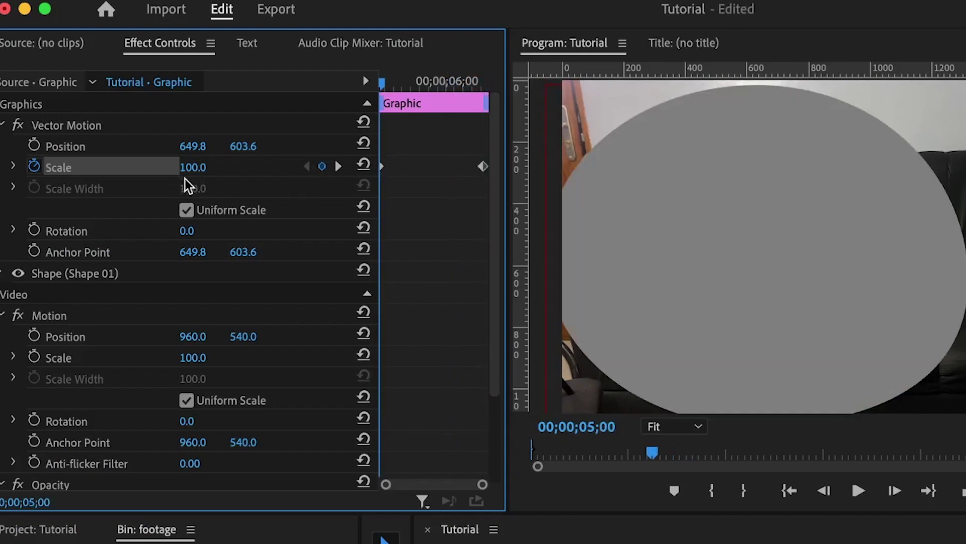
click(192, 167)
text(0)
key(Return)
- Apply Ease Out to the first Scale keyframe and Ease In to the last, and preview the growing ellipse
right_click(381, 166)
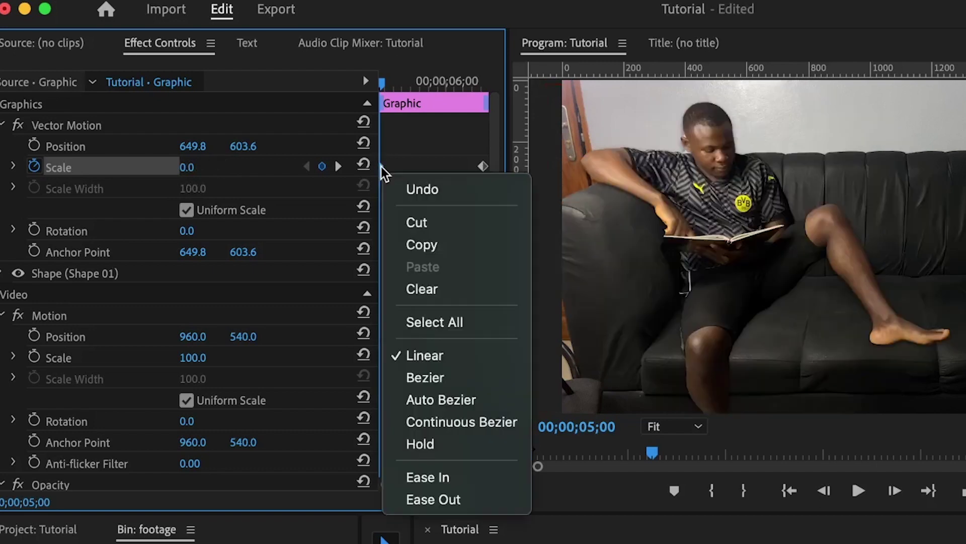
click(434, 499)
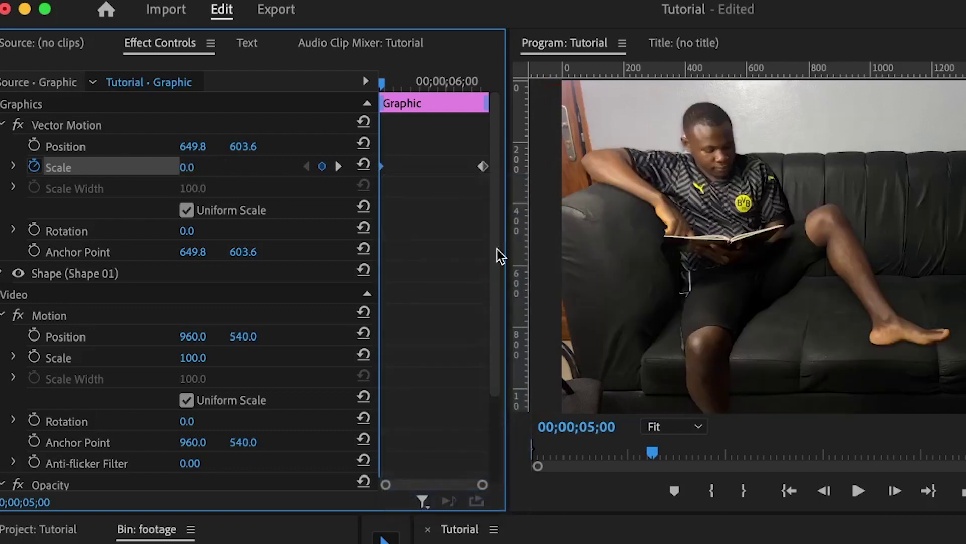
right_click(482, 164)
click(527, 475)
key(space)
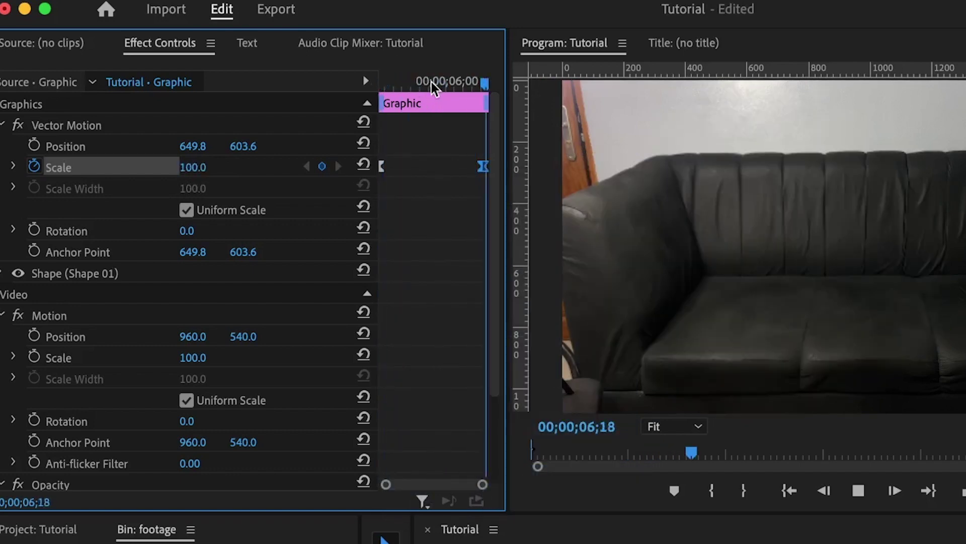
click(431, 80)
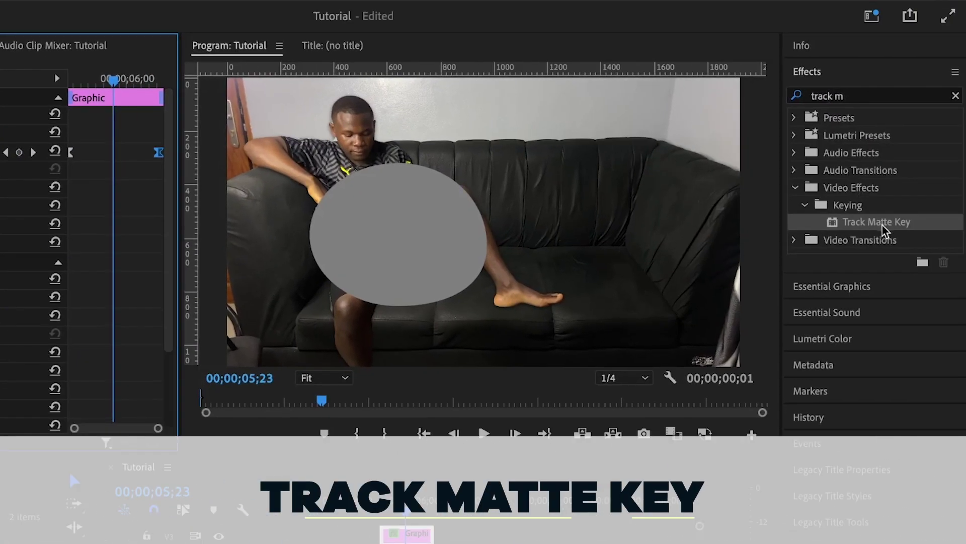
- Apply Track Matte Key to the second Main.mov segment and set its matte to Video 3
drag(959, 227, 483, 543)
drag(412, 417, 412, 417)
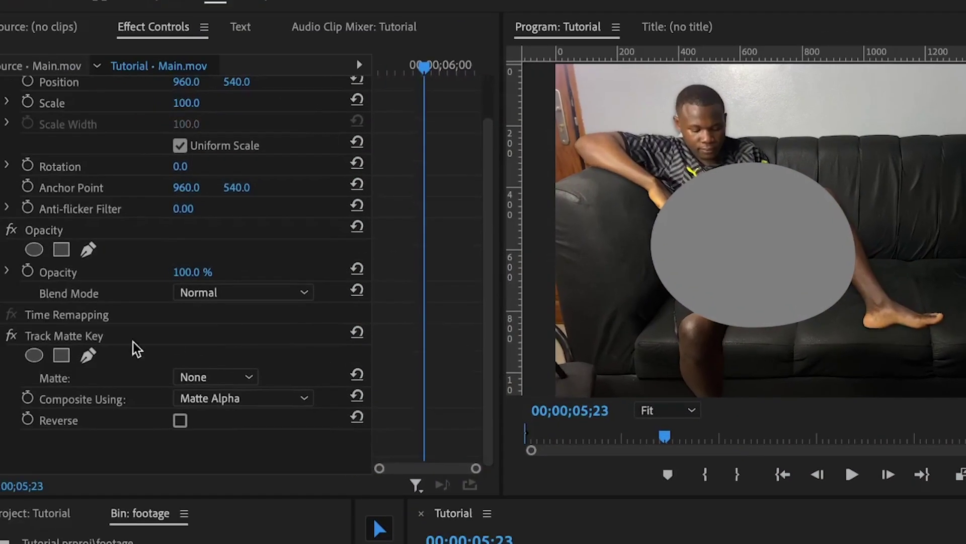
click(206, 382)
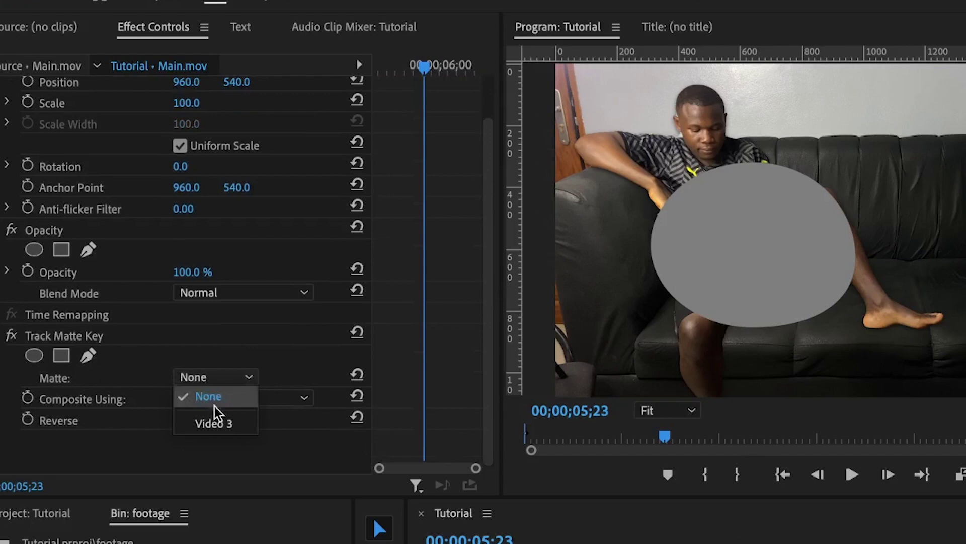
click(220, 427)
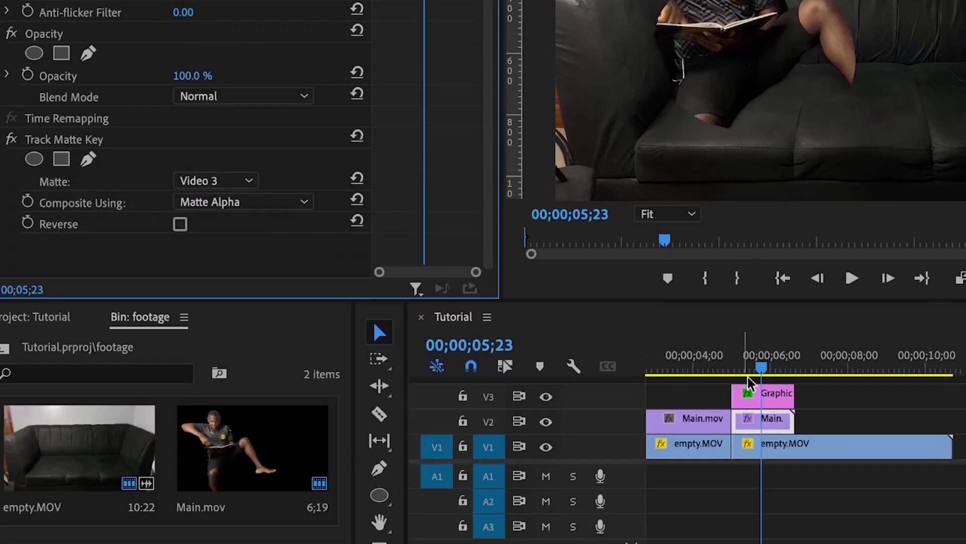
- Reverse the Track Matte Key on the second Main.mov segment
click(777, 396)
click(778, 422)
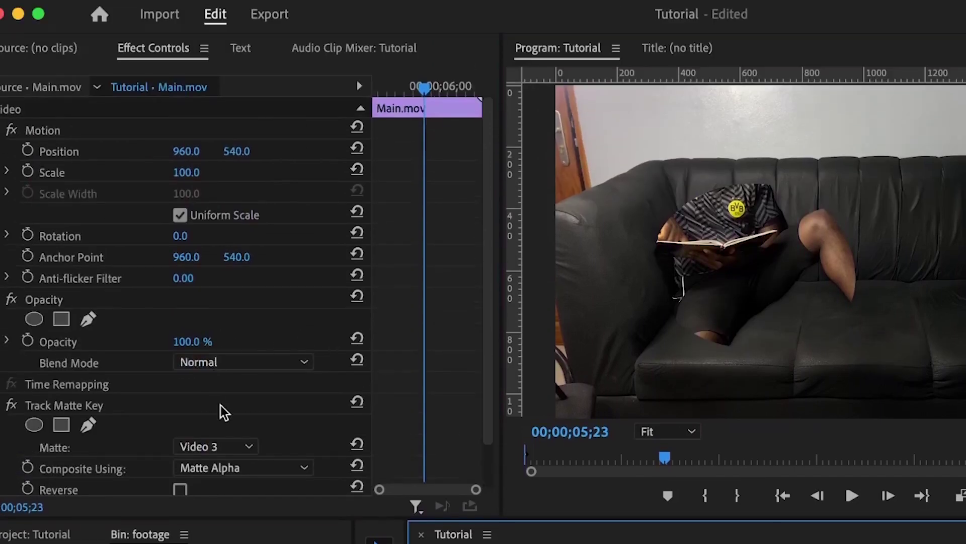
scroll(221, 405, down, 2)
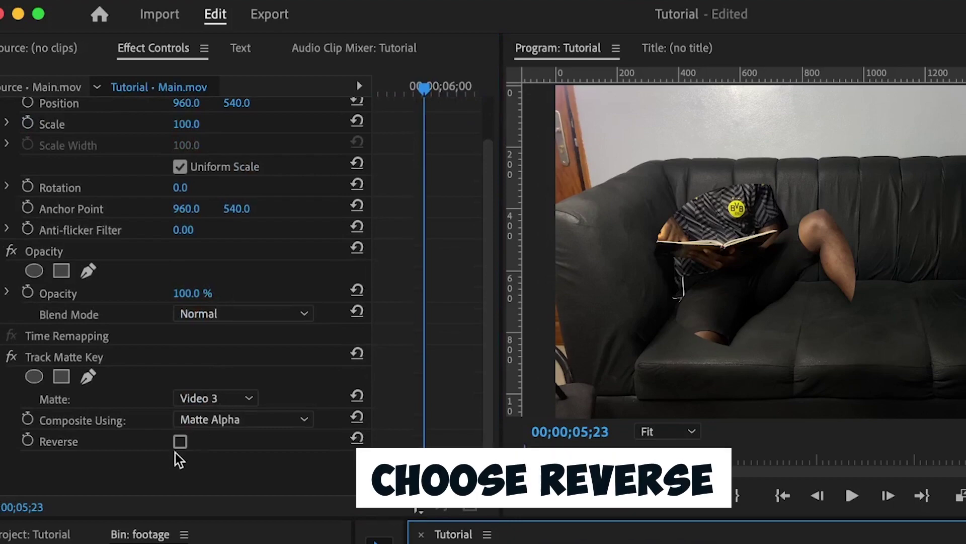
click(180, 442)
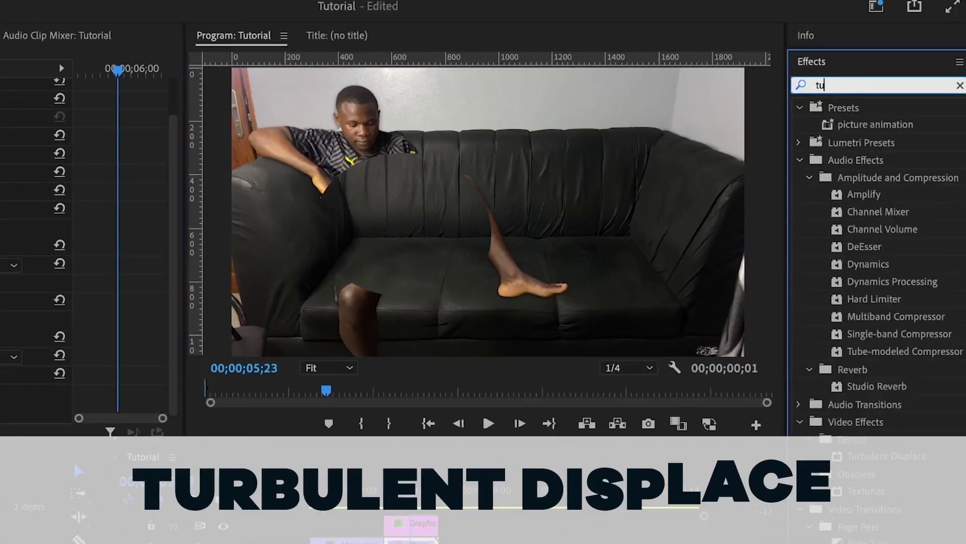
- Apply Turbulent Displace to the graphic clip and set its Amount to 545 and Size to 51
text(r)
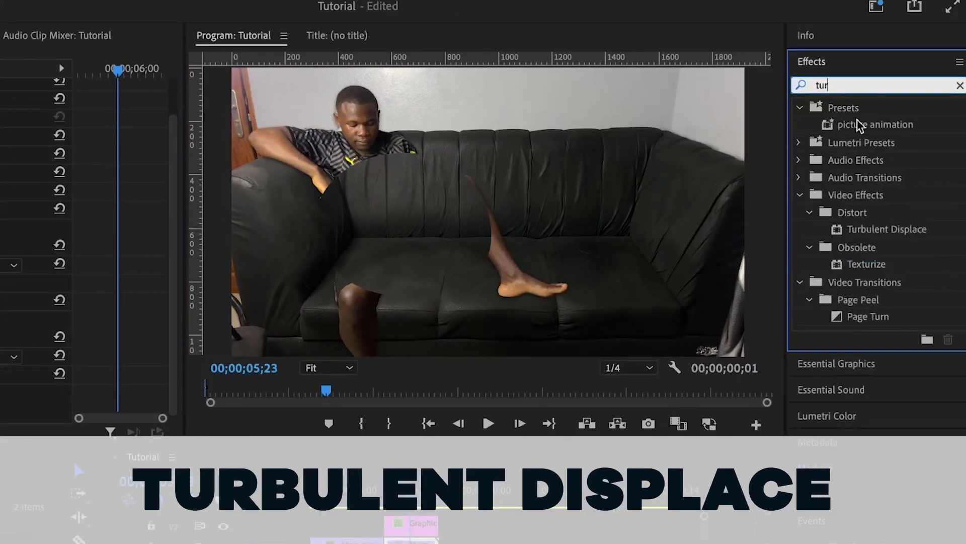
drag(916, 229, 425, 526)
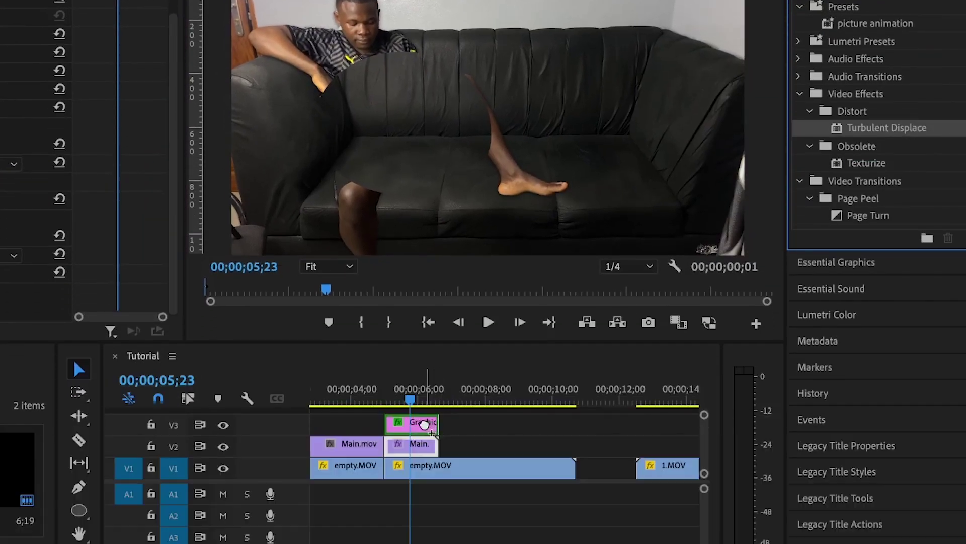
drag(425, 426, 424, 426)
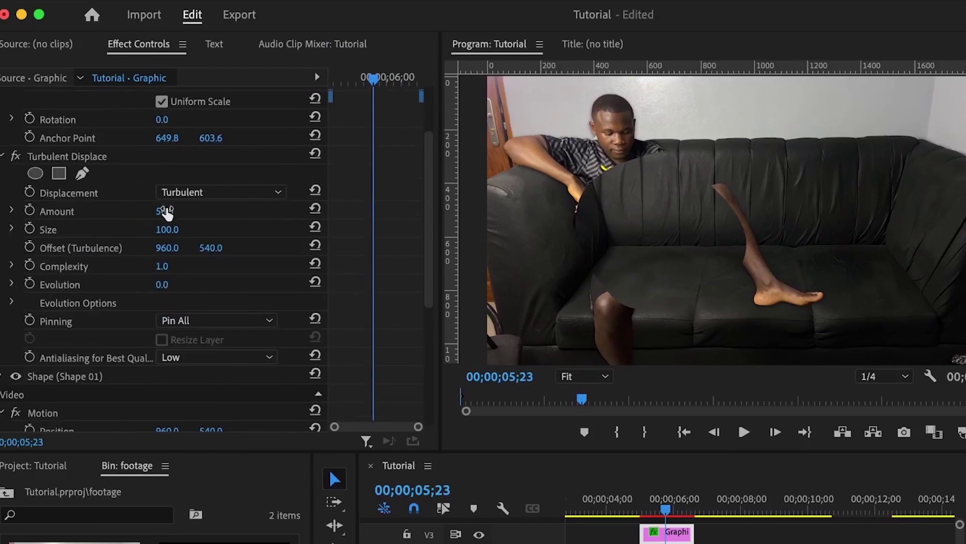
drag(165, 211, 254, 211)
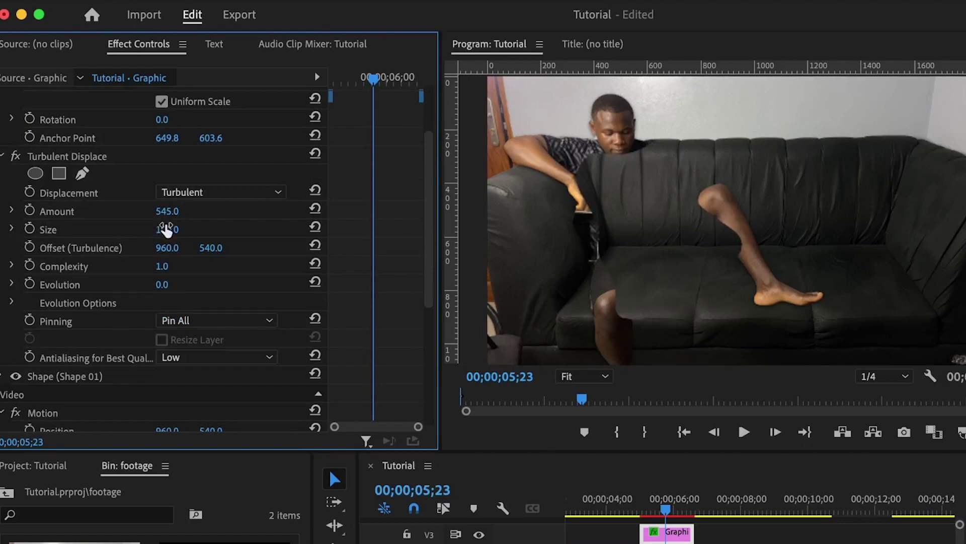
mouse_move(167, 230)
mouse_down()
mouse_move(201, 230)
mouse_move(160, 231)
mouse_up()
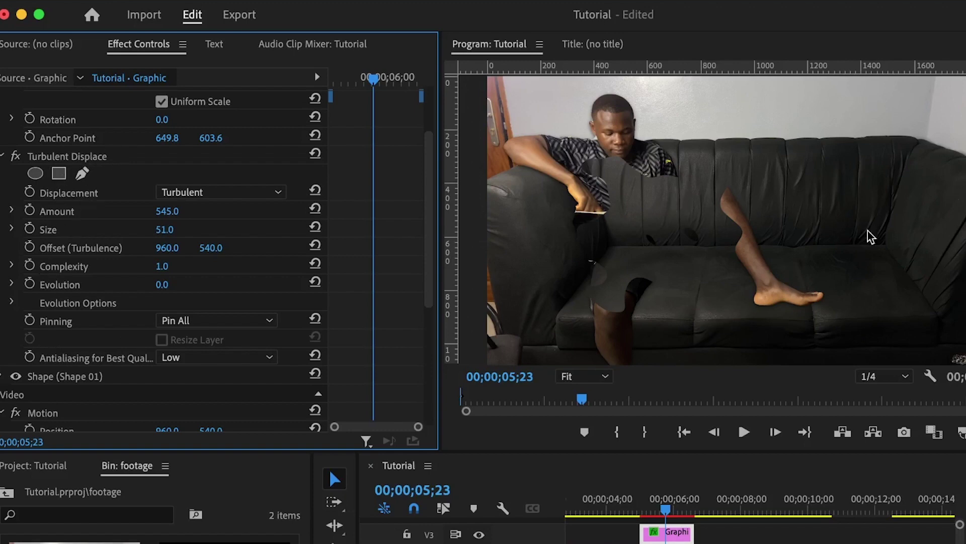
- Add a second Turbulent Displace to the graphic and keyframe its Amount from 50 at 00;00;05;00 to 557 at 00;00;06;17
drag(873, 241, 97, 156)
drag(378, 77, 332, 85)
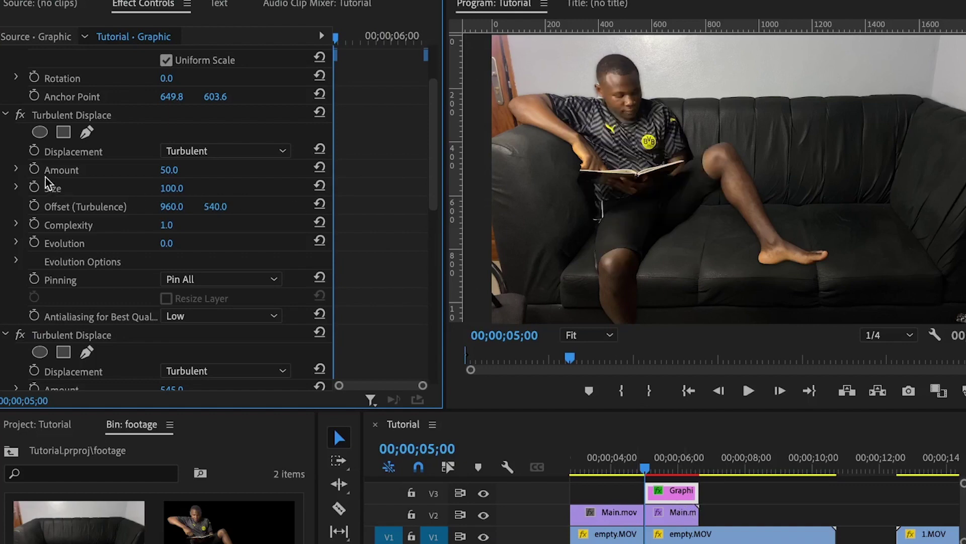
click(34, 169)
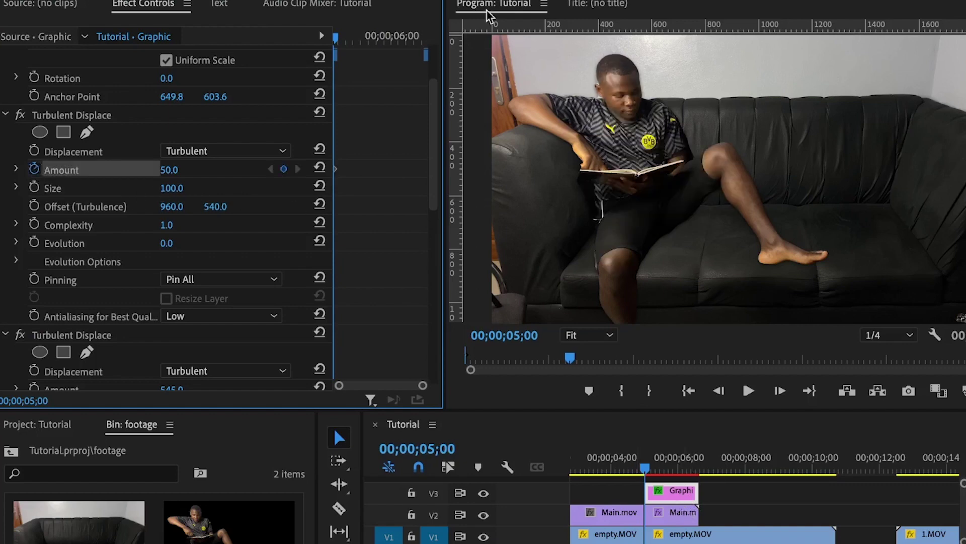
drag(409, 41, 423, 41)
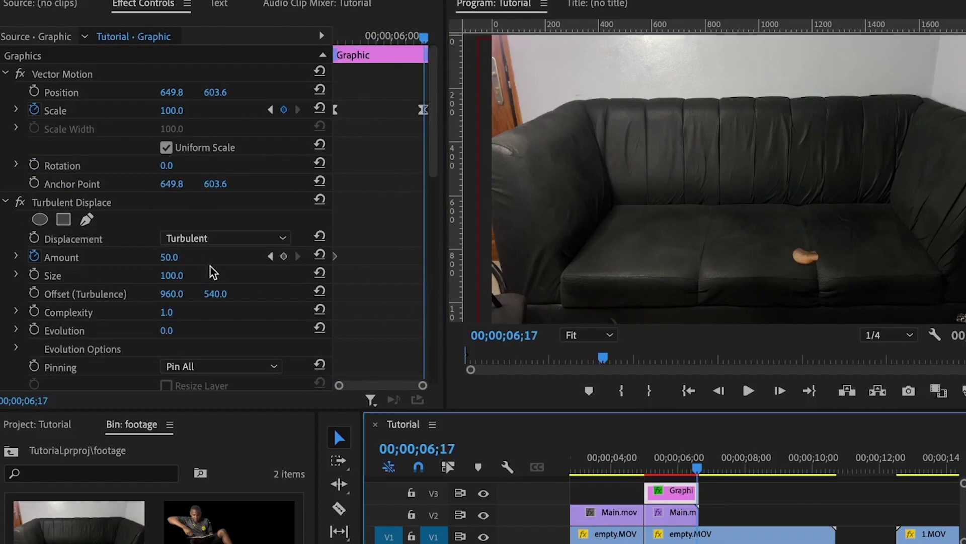
drag(169, 256, 336, 257)
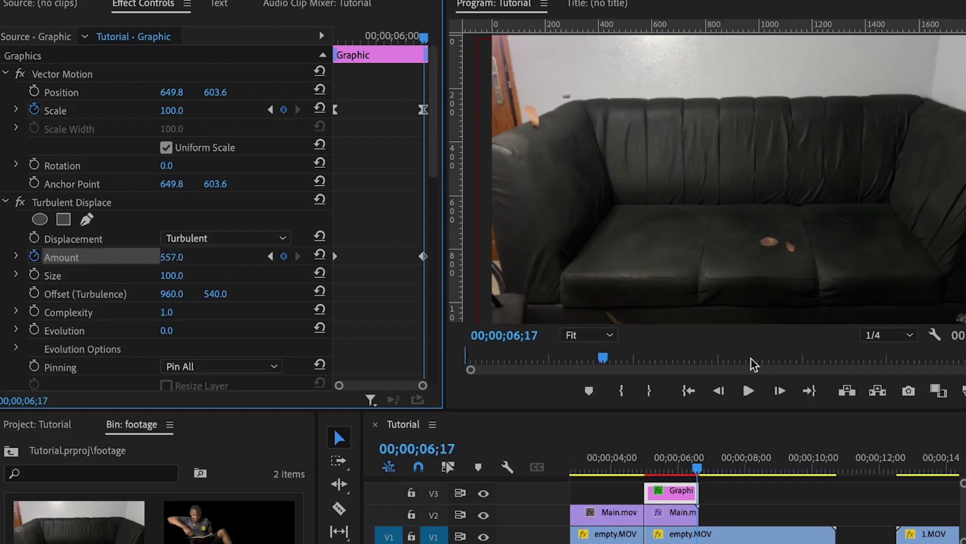
click(673, 463)
drag(672, 463, 671, 463)
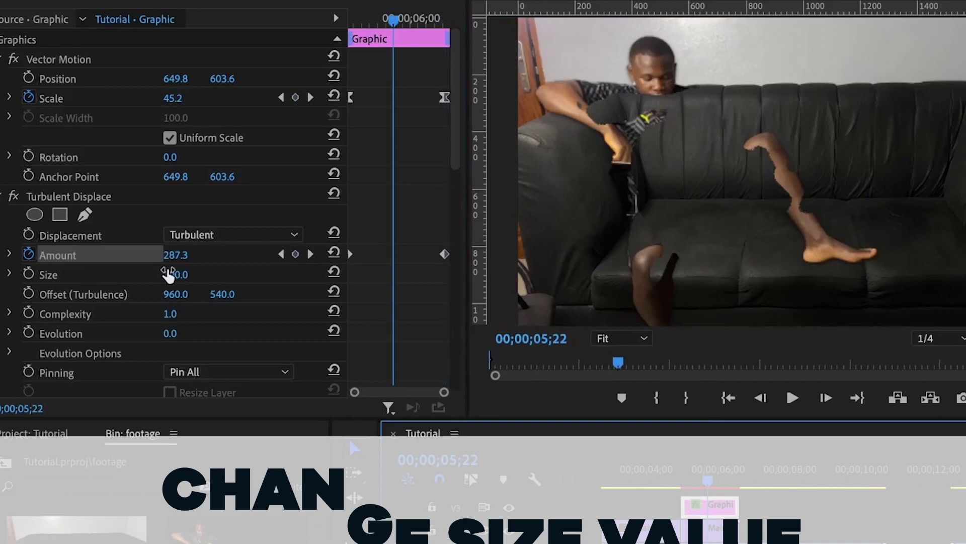
- Set the graphic's Turbulent Displace Size to 5 and its Complexity to 10
click(184, 274)
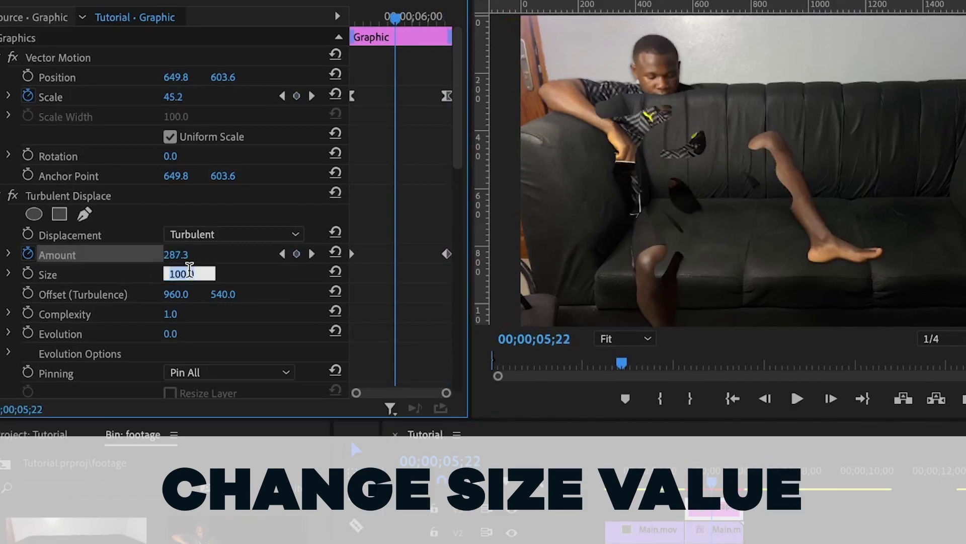
text(5)
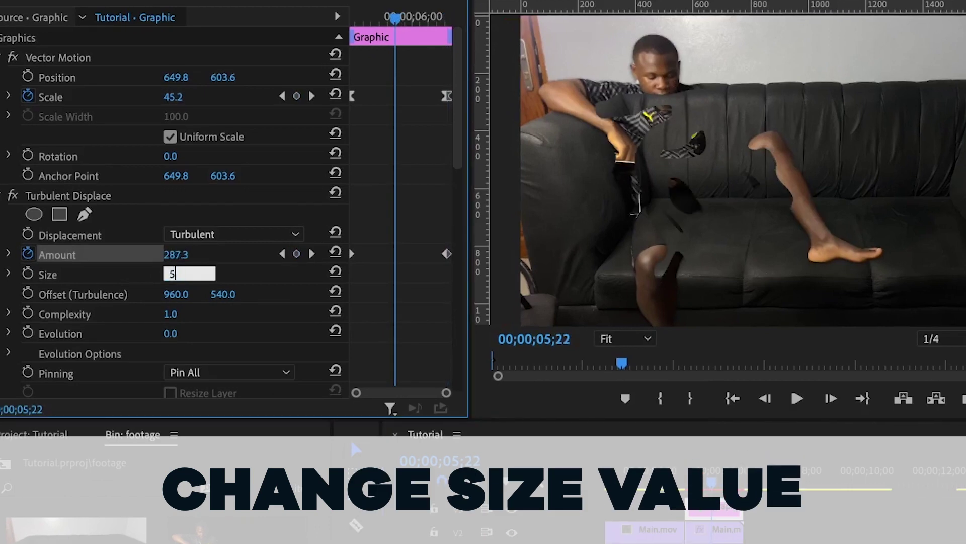
key(Return)
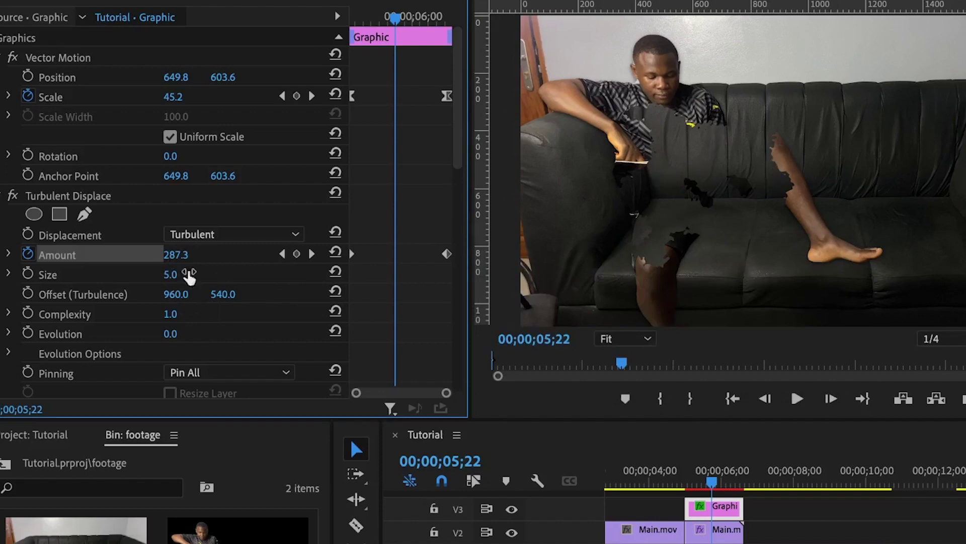
drag(170, 313, 205, 313)
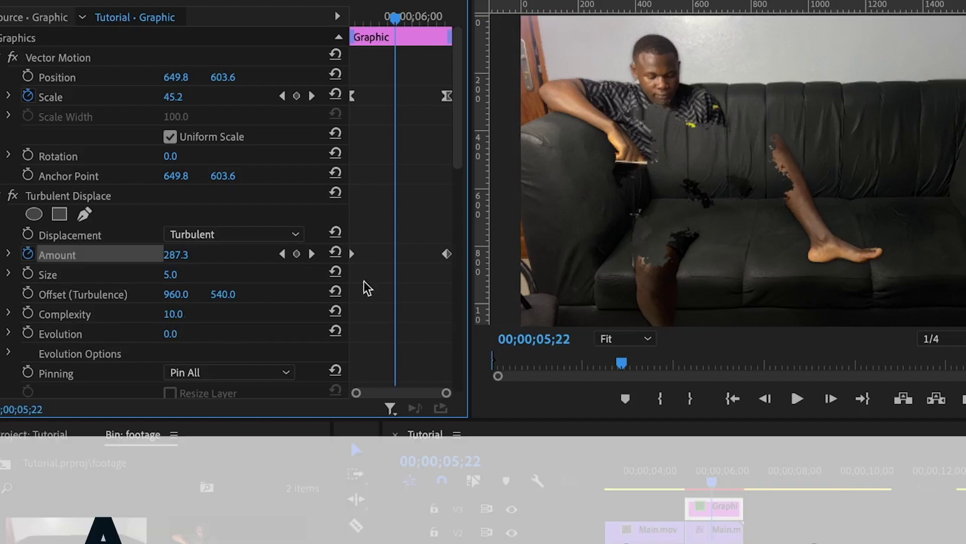
- Keyframe the Turbulent Displace Evolution from 0 at the clip's start to a higher value at 00;00;06;17
drag(395, 18, 449, 23)
click(28, 333)
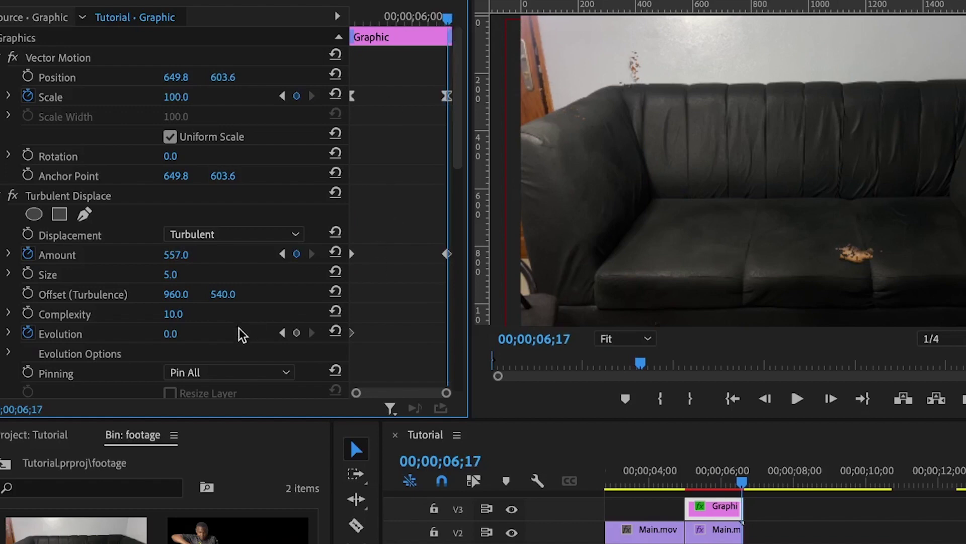
click(297, 334)
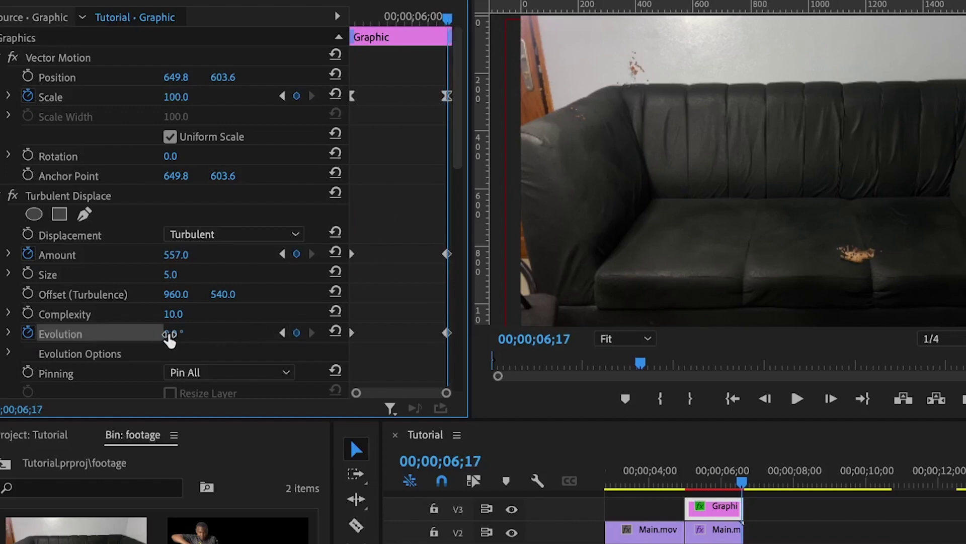
drag(171, 334, 199, 334)
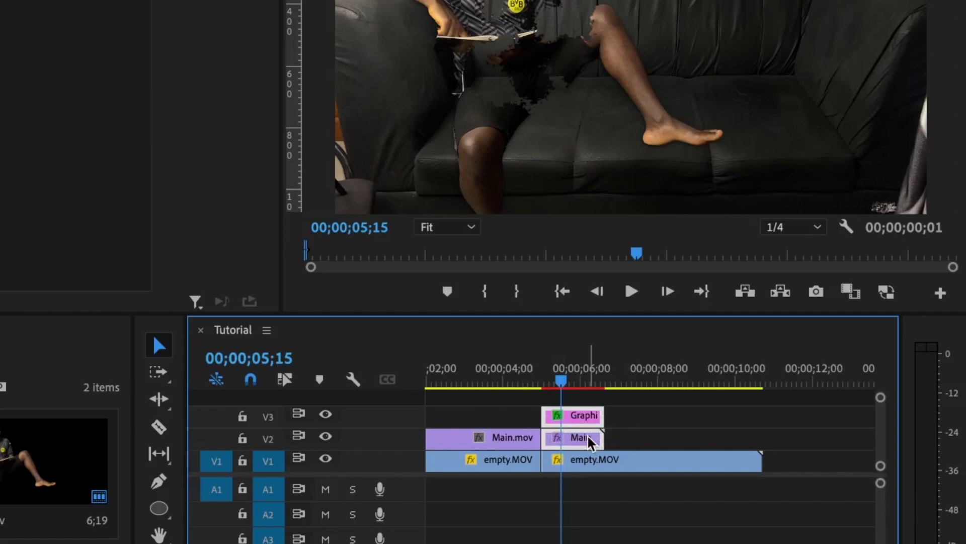
- Duplicate the graphic and the second Main.mov segment above the originals, placing the Main.mov copy on V5 and the graphic copy on V4
drag(591, 443, 679, 425)
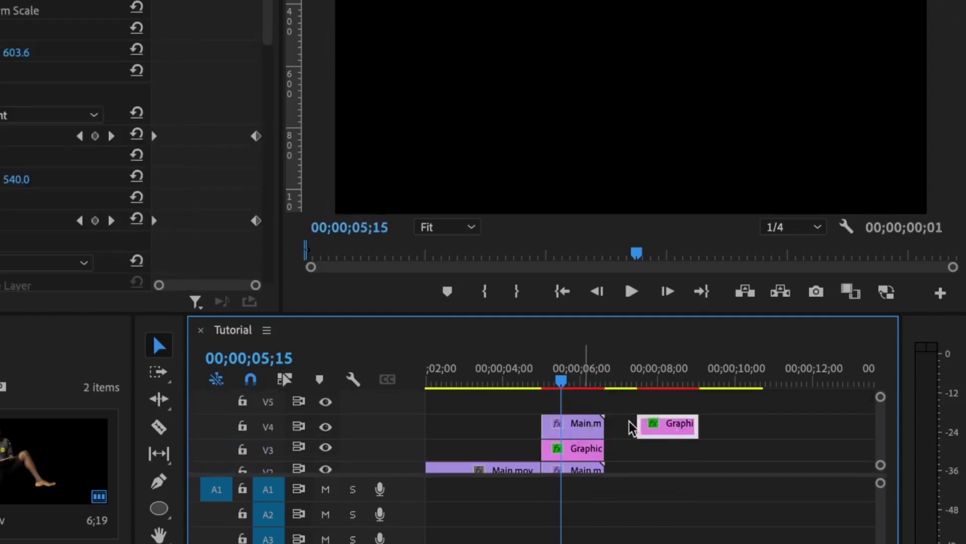
click(581, 428)
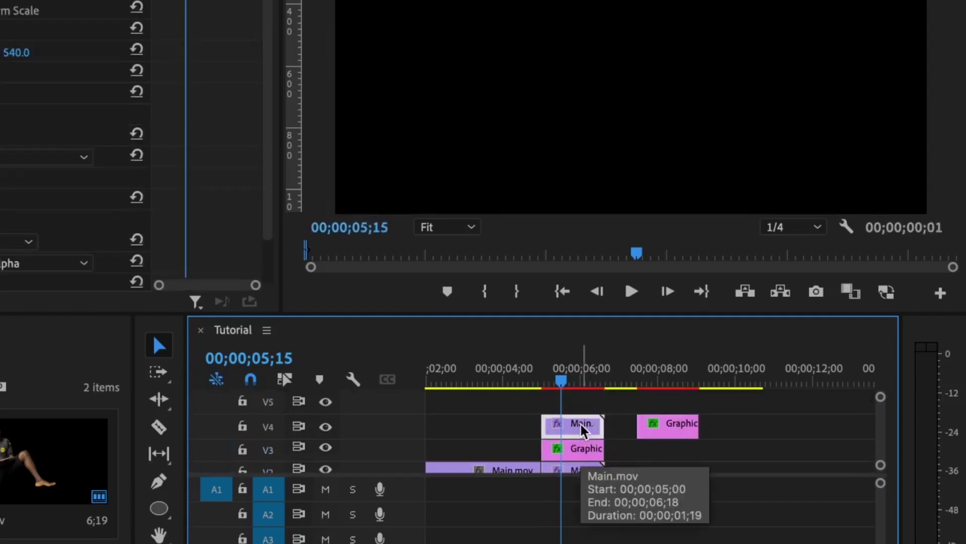
key(alt+Up)
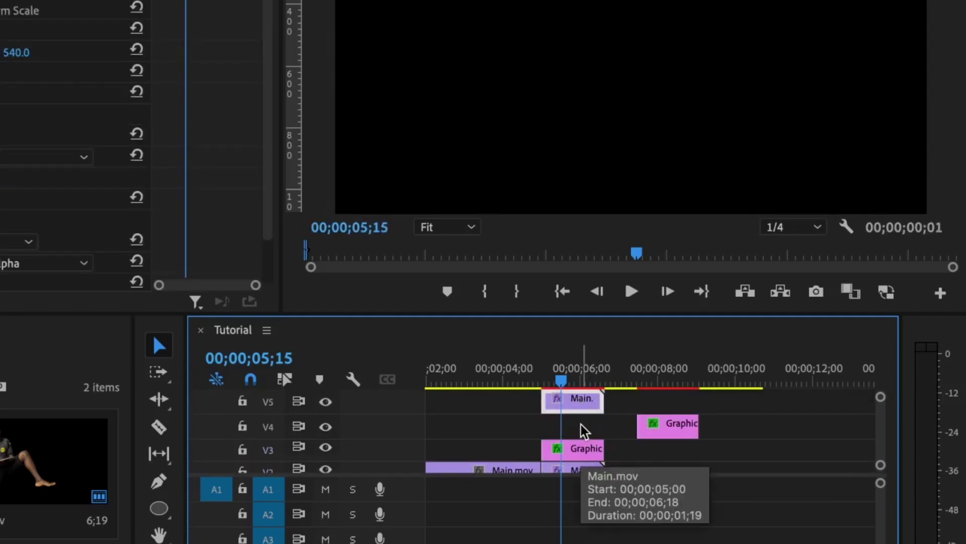
click(668, 429)
drag(590, 431, 578, 428)
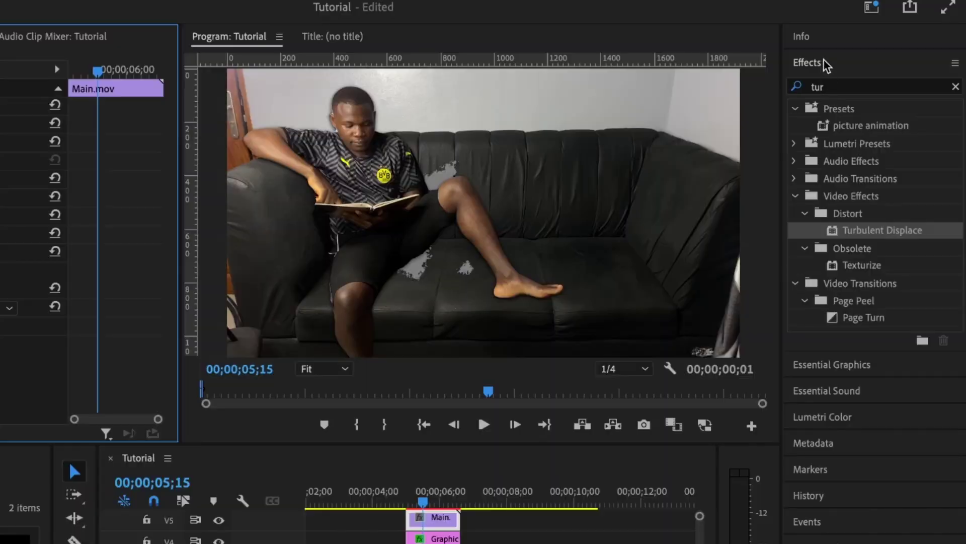
- Apply Track Matte Key to the graphic copy on V4 and set its matte to Video 5
click(838, 86)
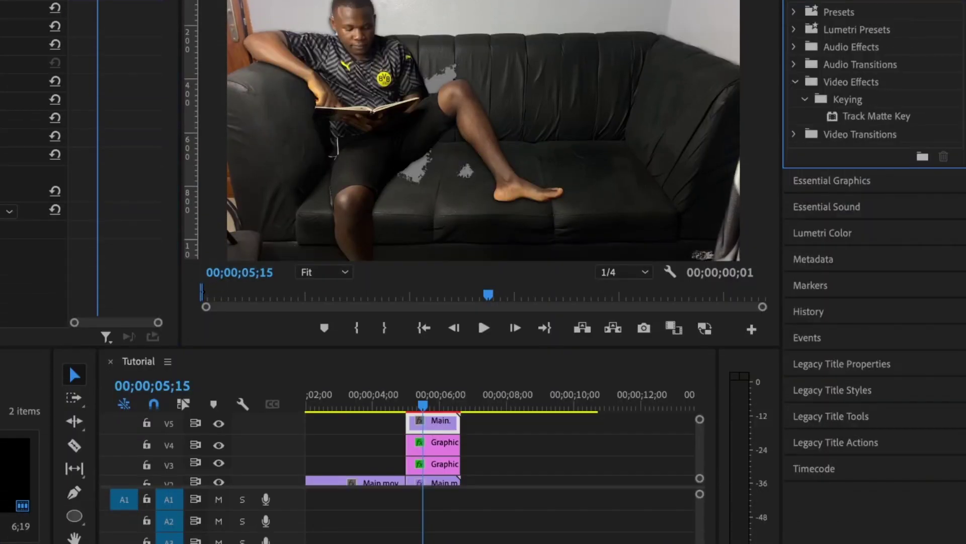
drag(875, 179, 438, 484)
click(178, 176)
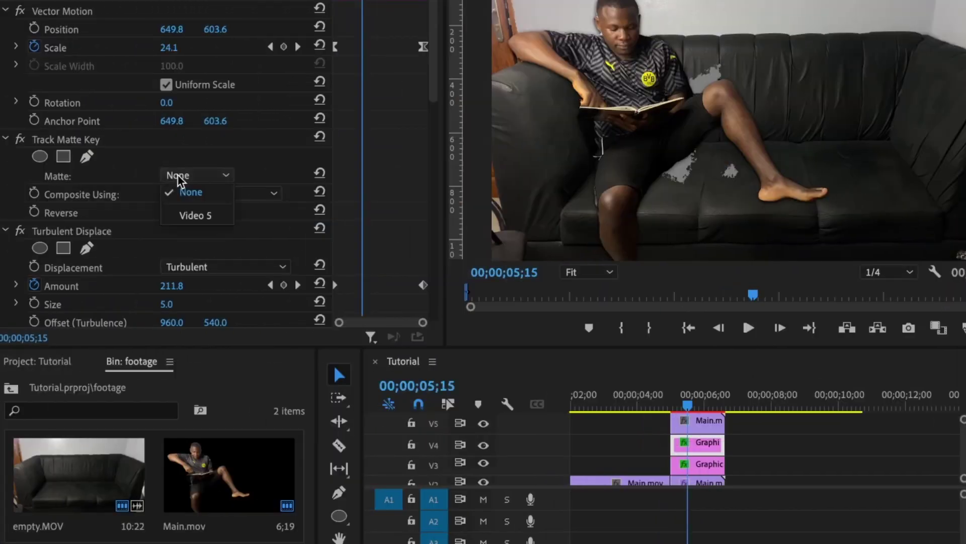
click(195, 216)
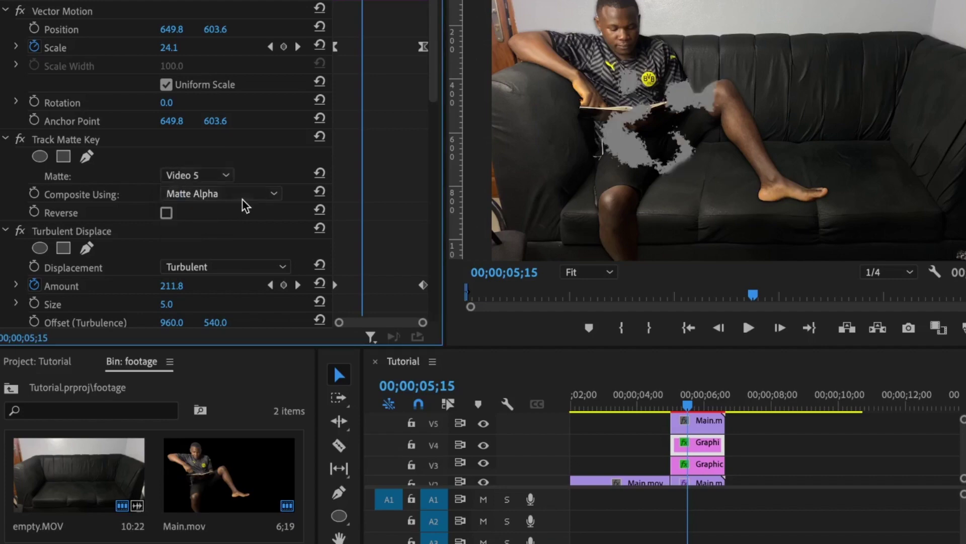
- Turn off the V4 graphic shape's Fill and give it an orange-red Stroke with colour ED450F
scroll(245, 205, down, 10)
click(45, 61)
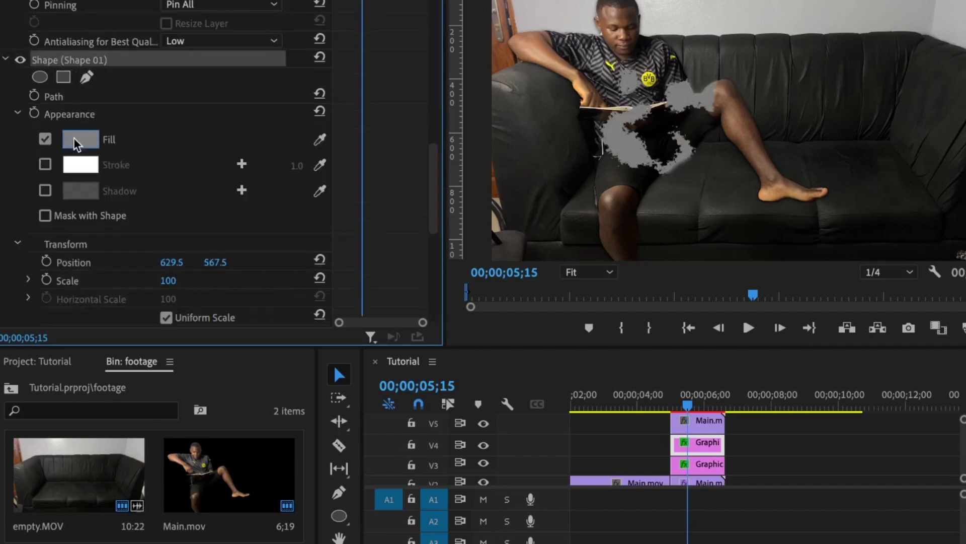
click(46, 139)
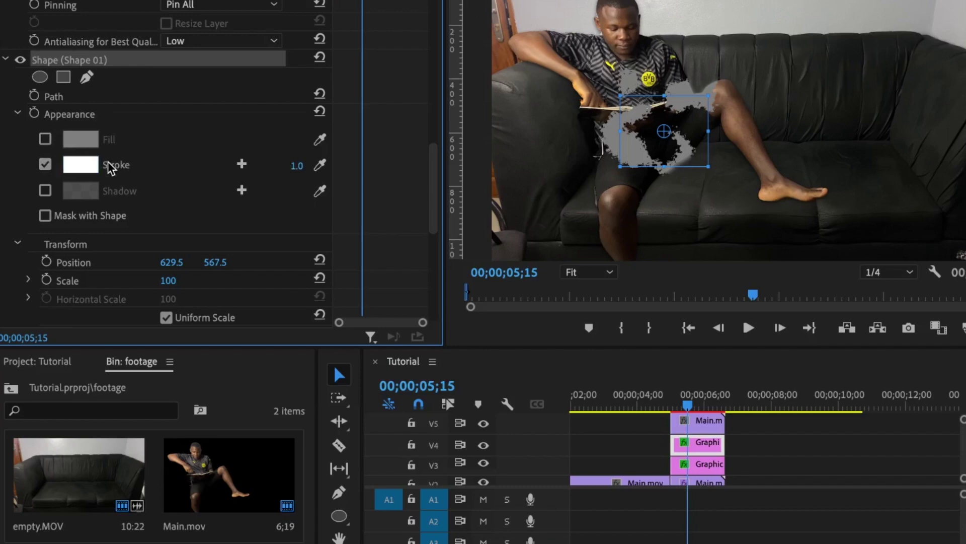
click(91, 168)
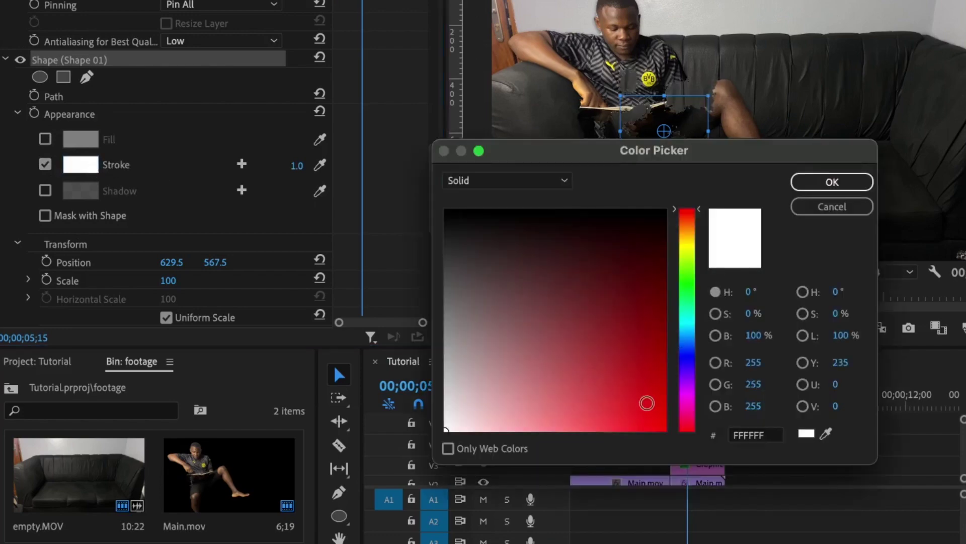
click(652, 415)
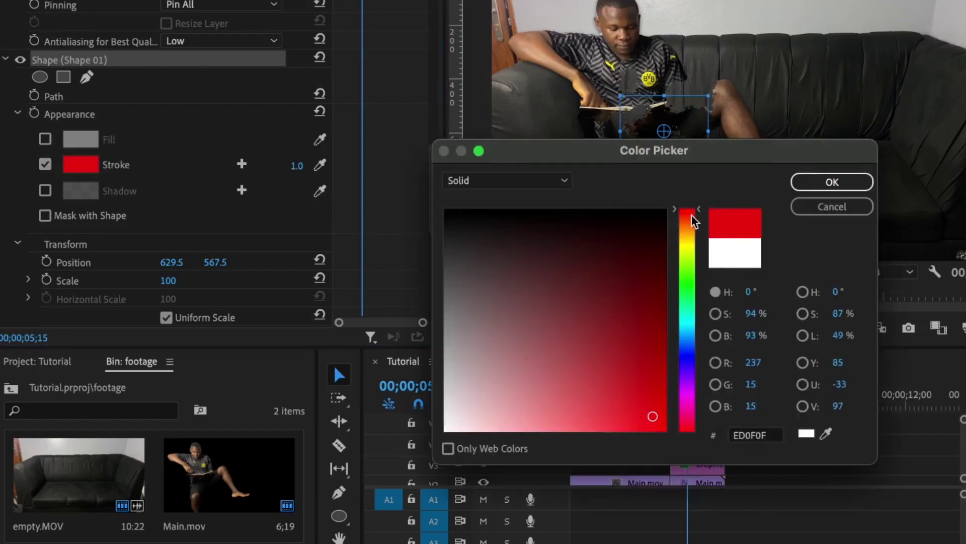
drag(693, 216, 690, 218)
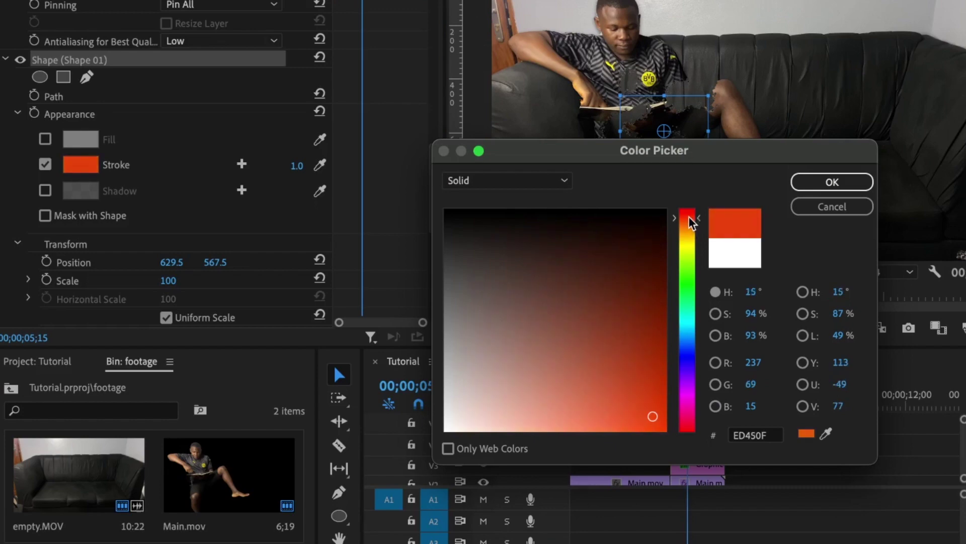
click(826, 187)
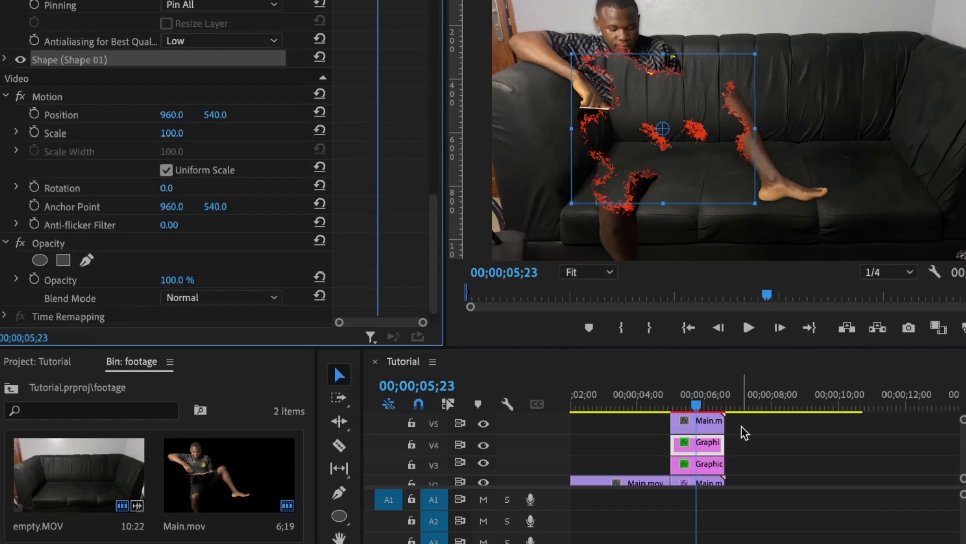
- Nest the Main.mov copy on V5 and the graphic on V4 into a sequence named glow
drag(744, 431, 698, 448)
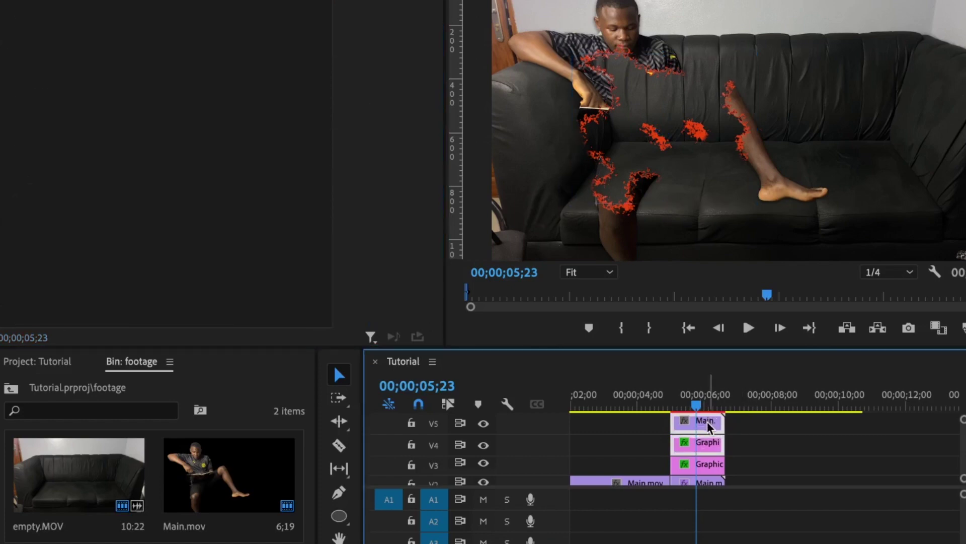
right_click(709, 426)
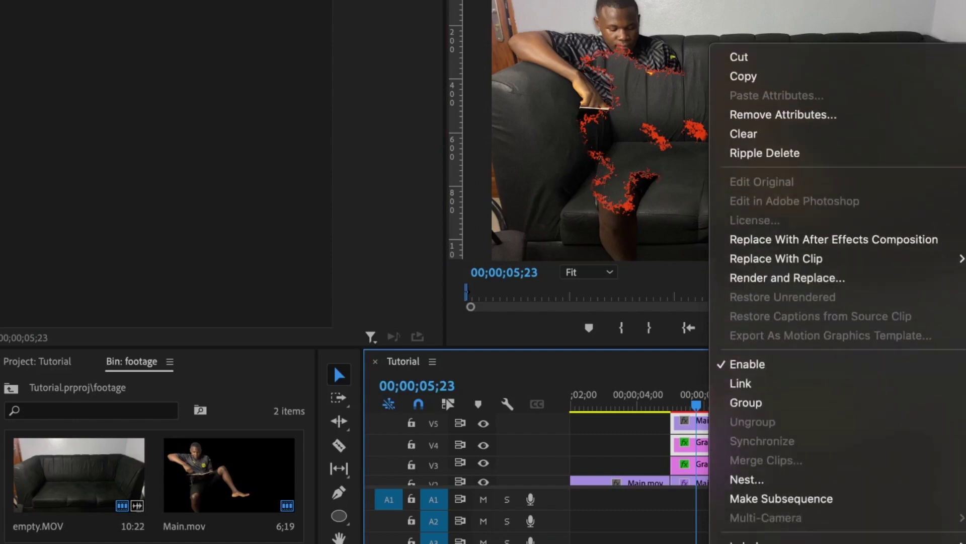
click(758, 463)
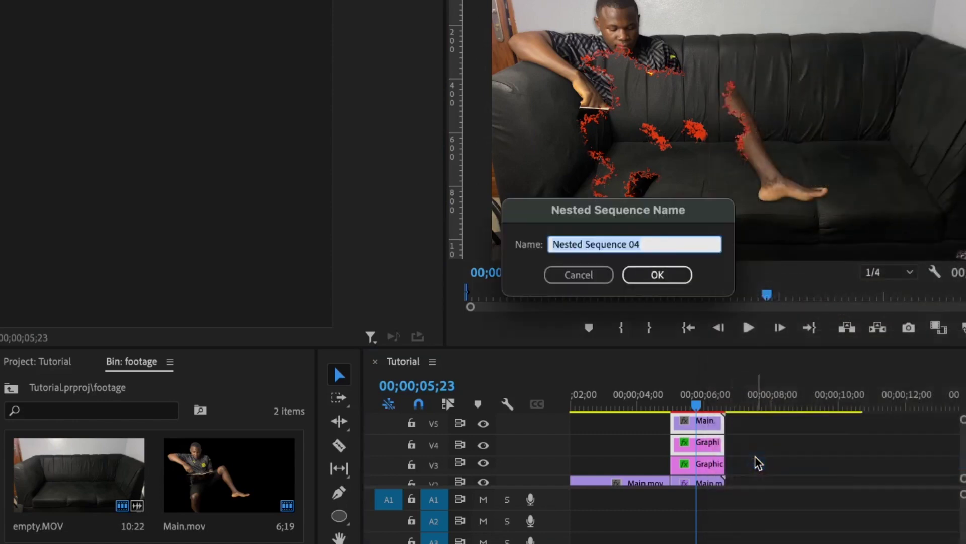
text(glow)
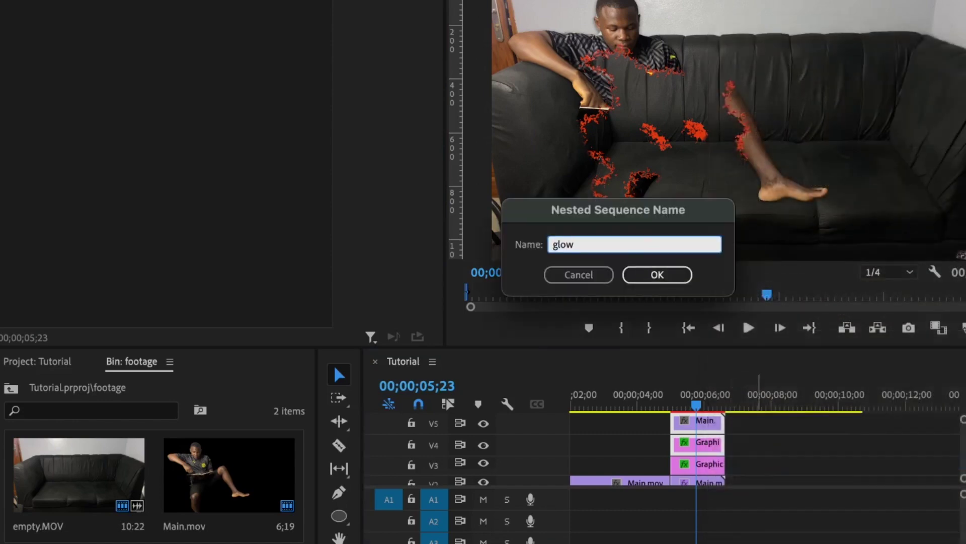
key(Return)
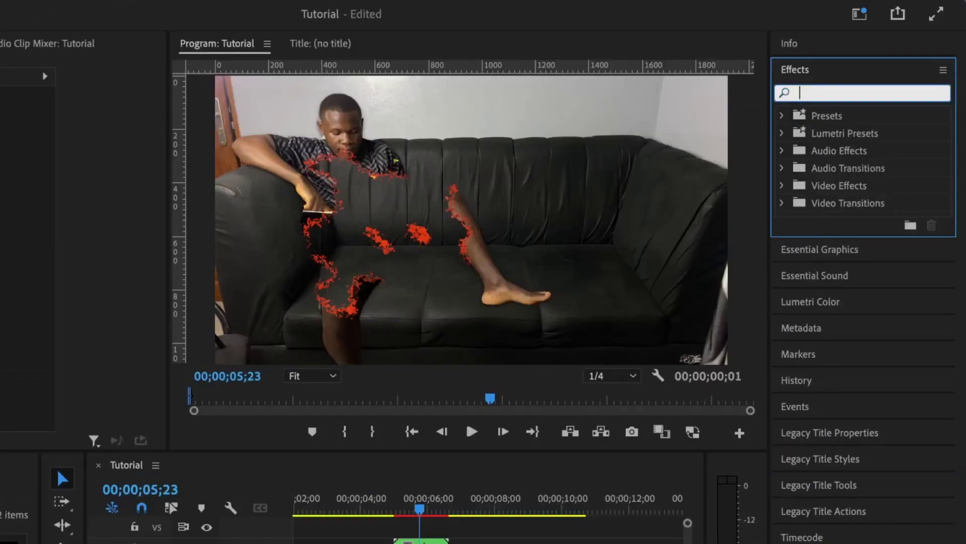
- Find the VR Glow effect and apply it to the glow nested clip
text(v)
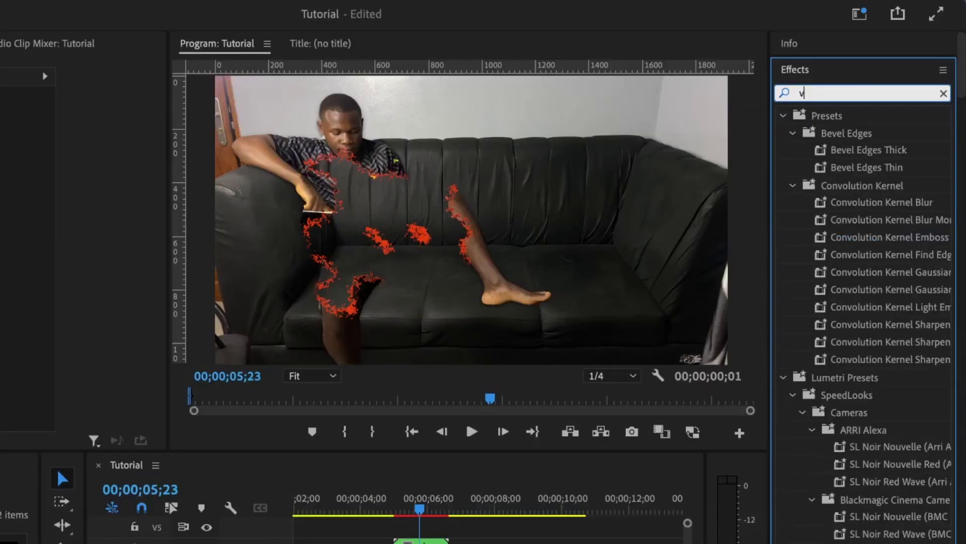
text(r glow)
drag(854, 87, 425, 406)
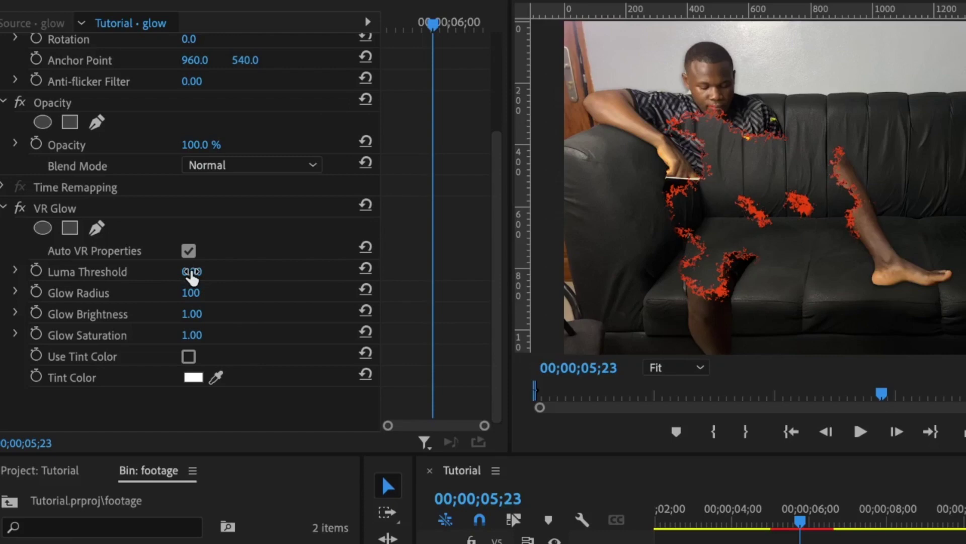
- Set VR Glow's Luma Threshold to 0 and both its Glow Brightness and Glow Saturation to 10
click(191, 273)
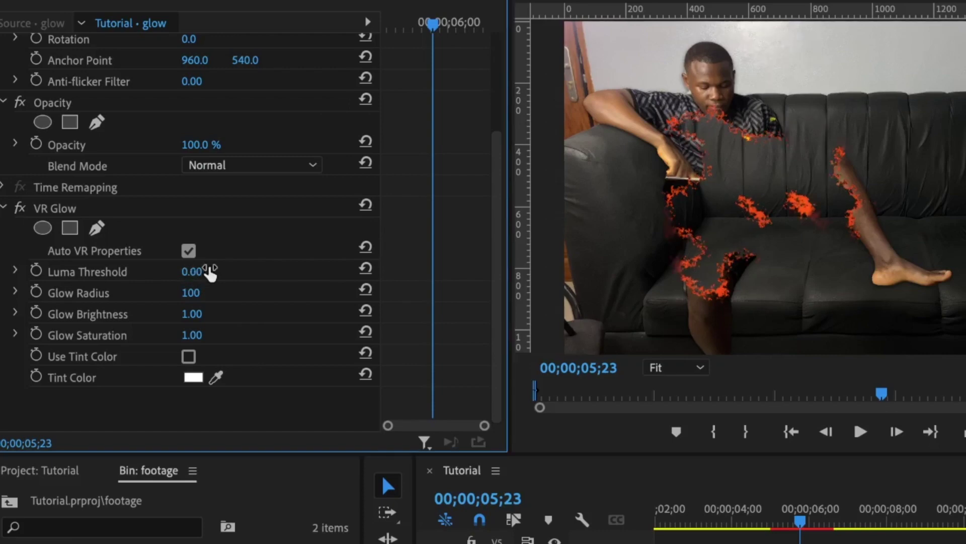
click(192, 314)
text(10)
key(Return)
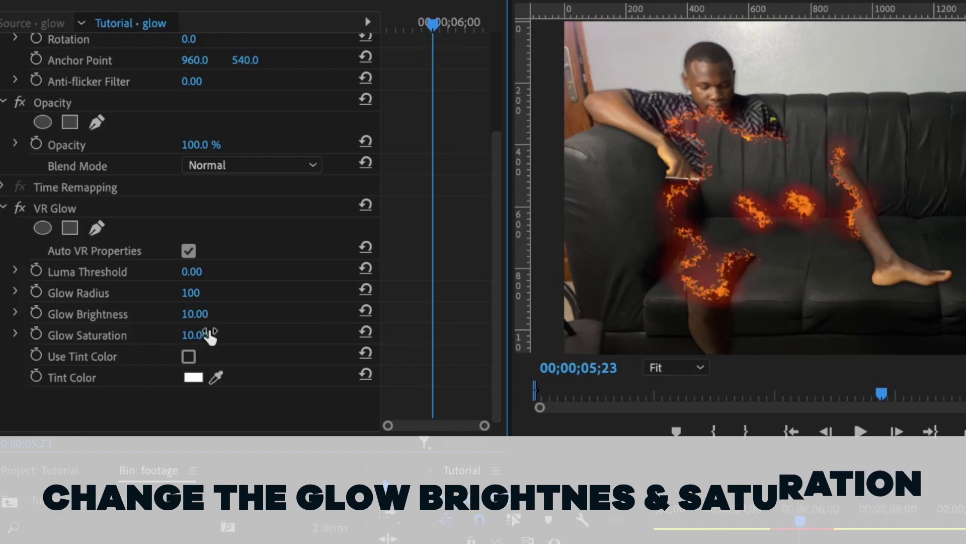
- Set the glow clip's Blend Mode to Linear Dodge (Add) and its Opacity to 83%
scroll(253, 216, up, 1)
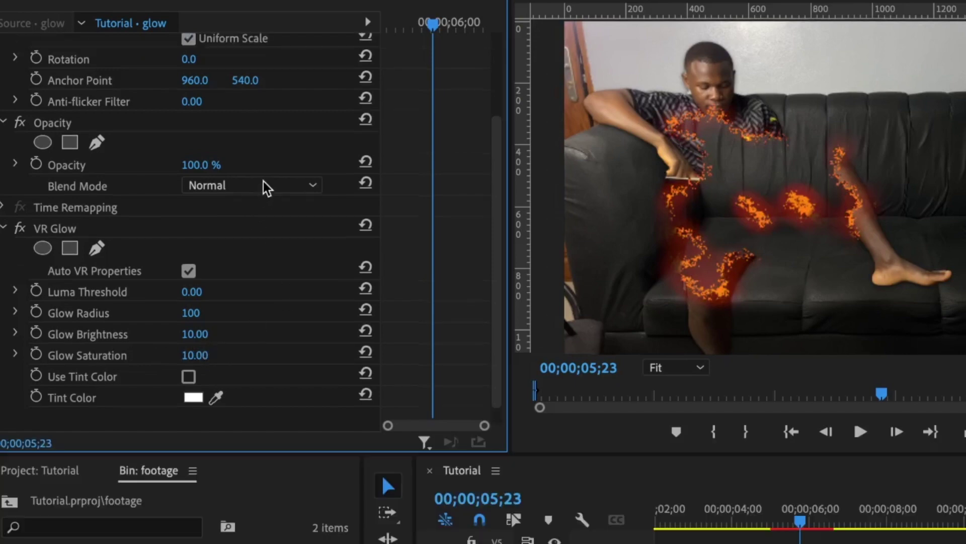
click(237, 187)
click(236, 442)
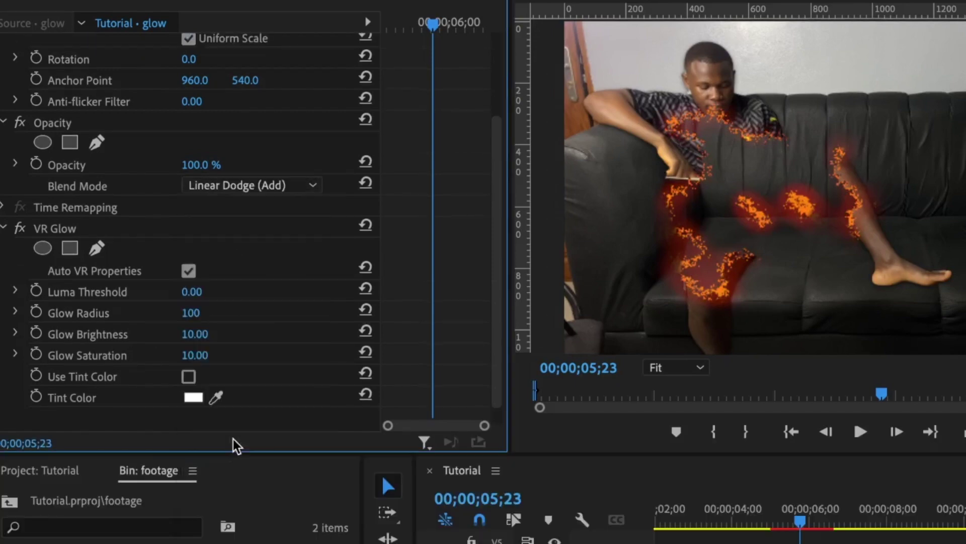
drag(201, 164, 197, 165)
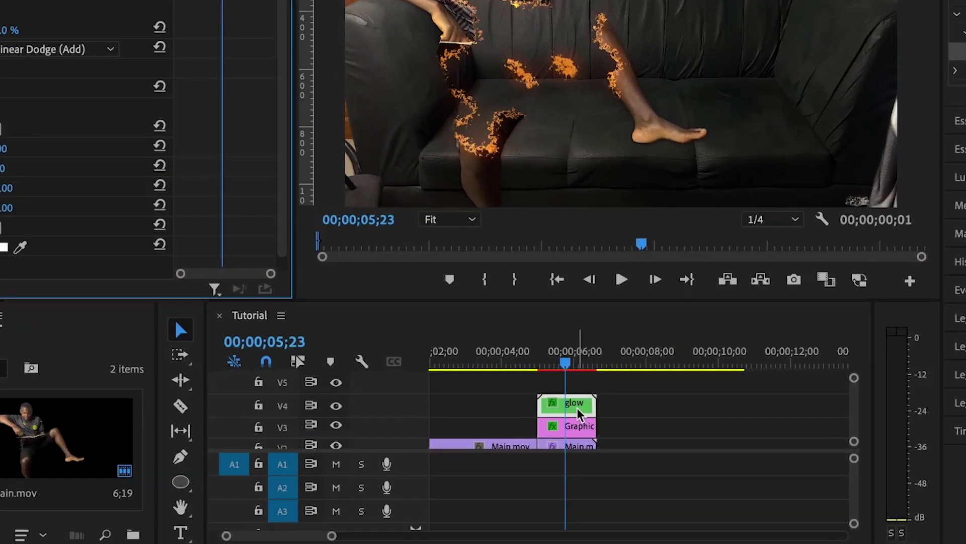
- Duplicate the glow clip onto V5 and apply Directional Blur to the copy
drag(557, 459, 557, 444)
drag(577, 387, 578, 387)
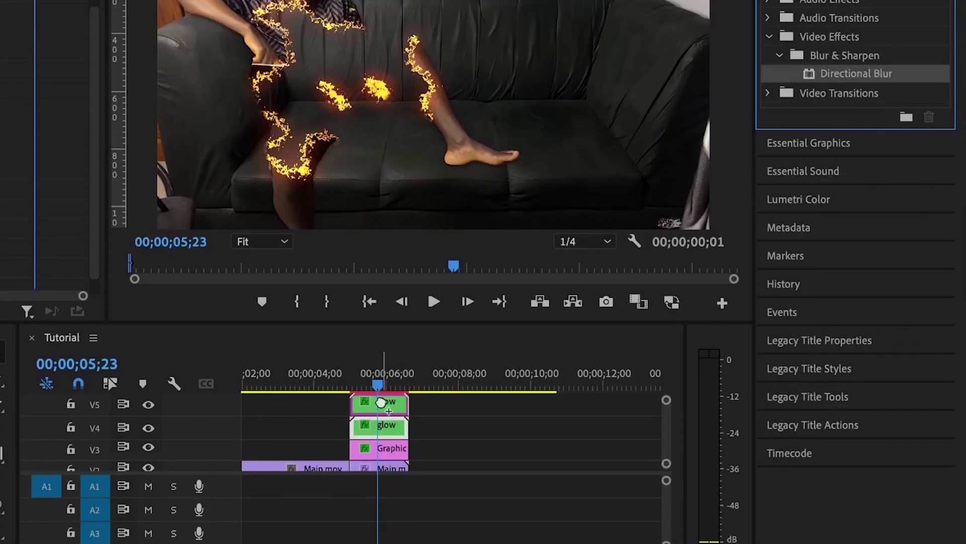
drag(381, 403, 381, 403)
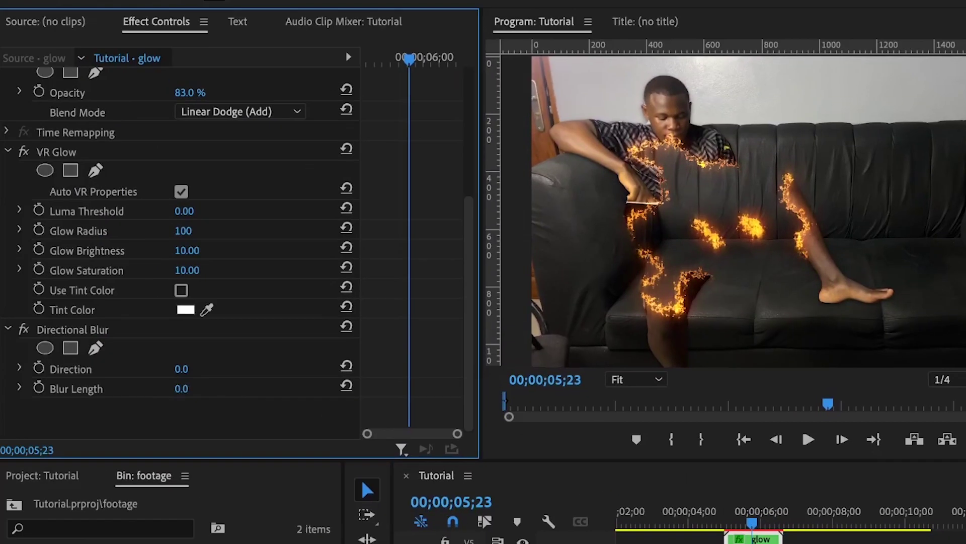